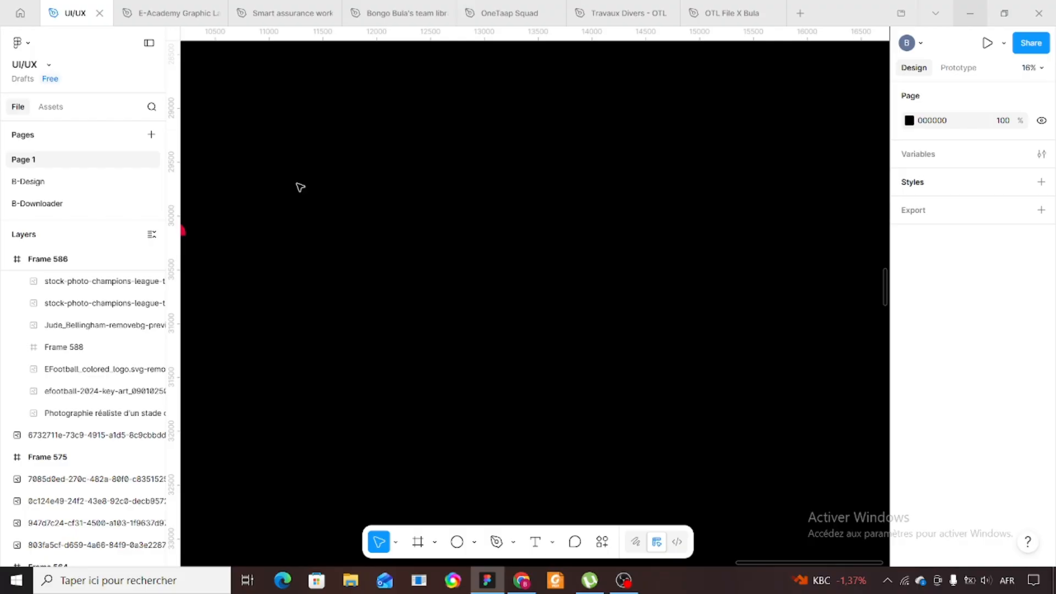
Draw a frame about 1373 × 1047 on an empty area of the canvas and widen it to about 1954
drag(300, 188, 338, 247)
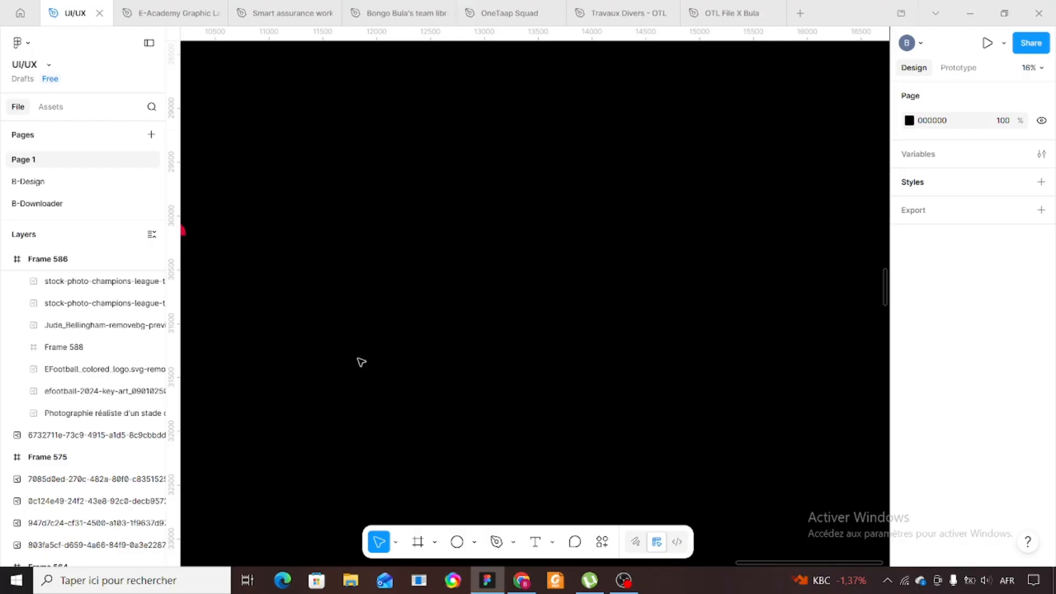
click(418, 543)
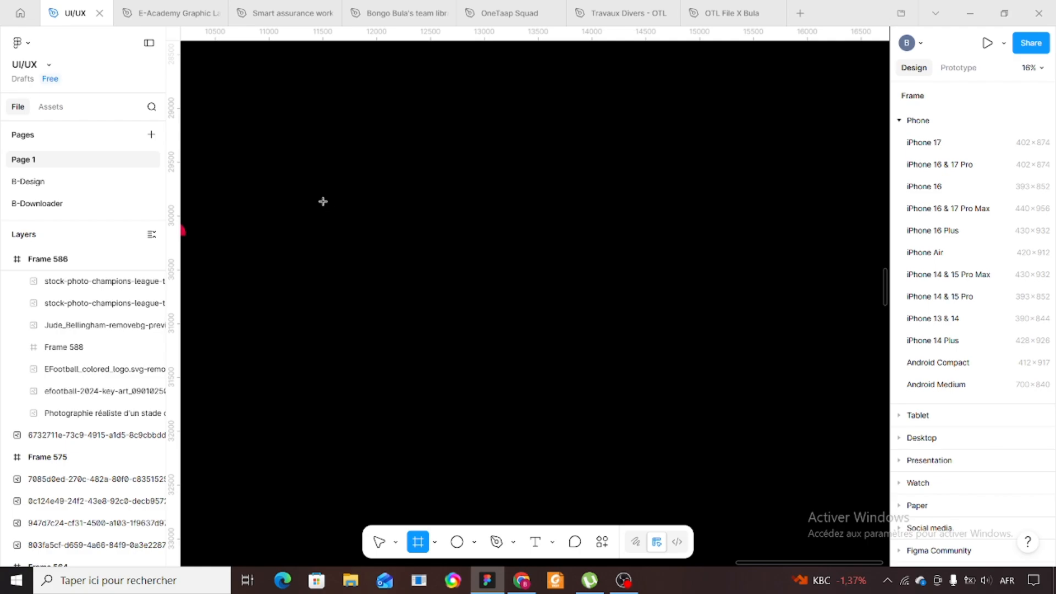
key(r)
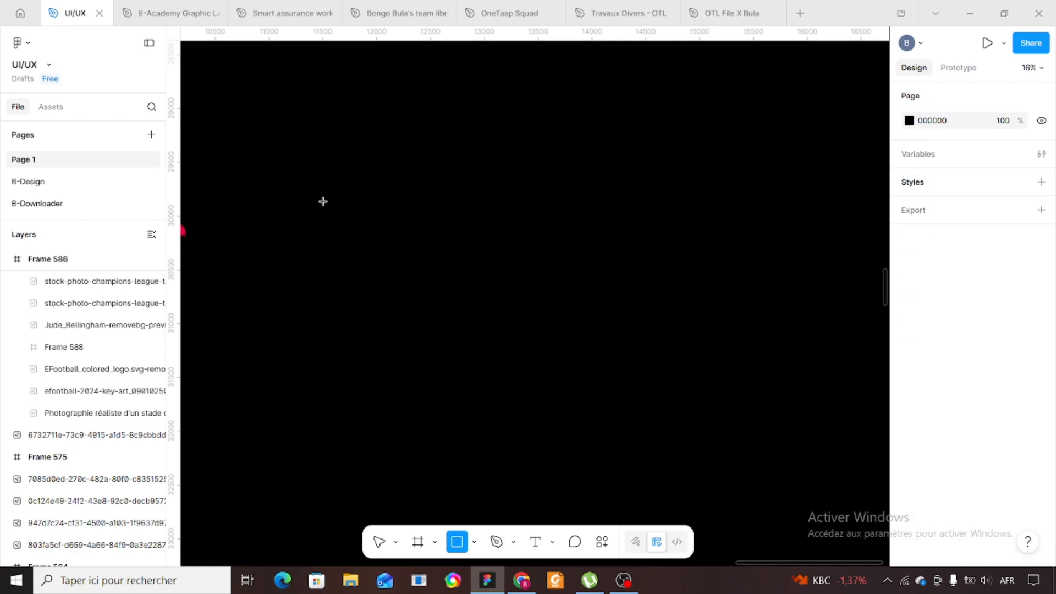
key(f)
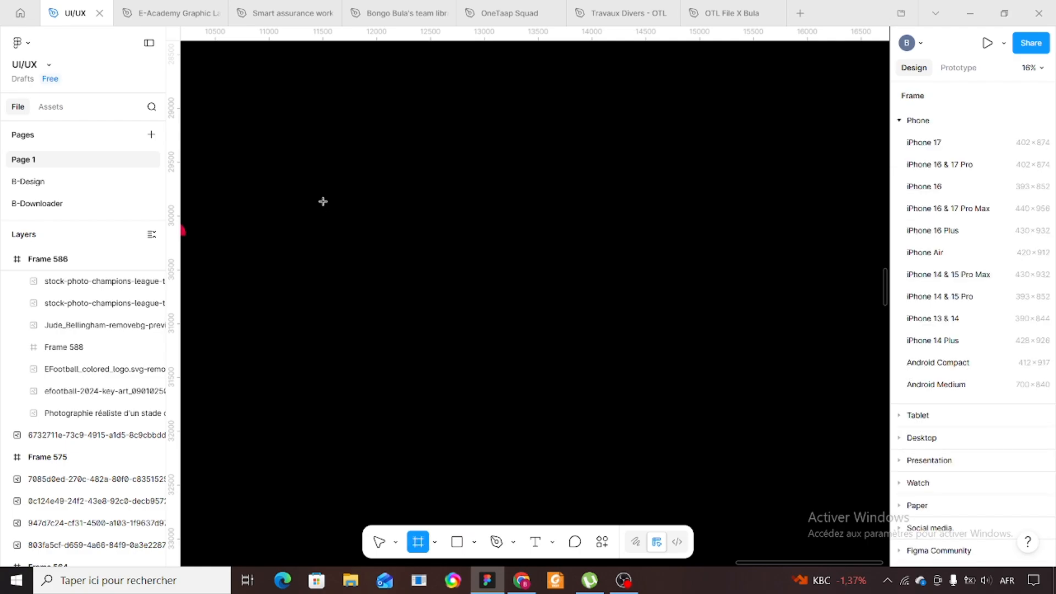
drag(250, 159, 398, 271)
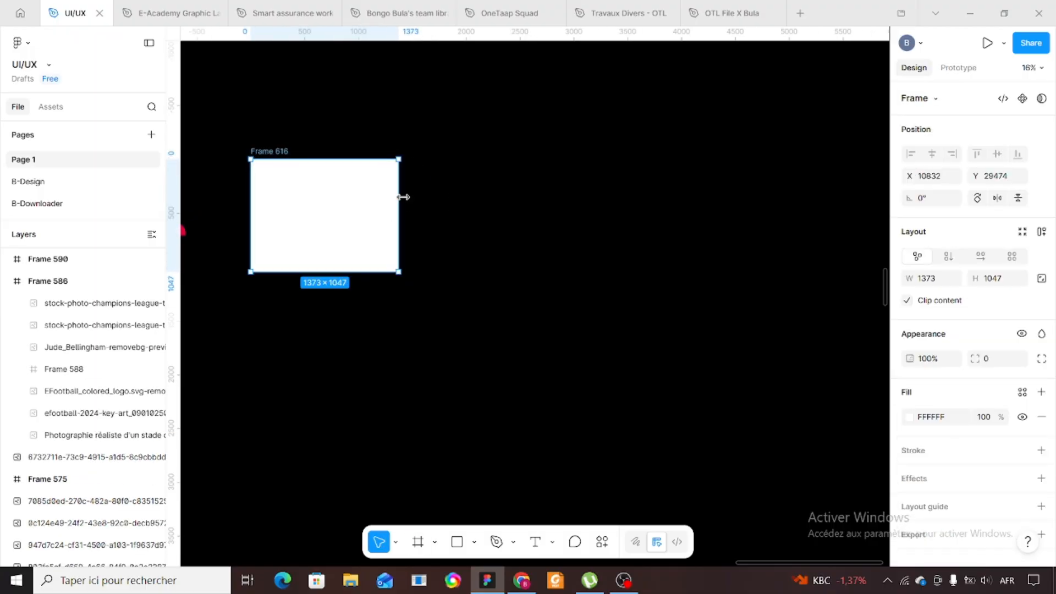
drag(401, 196, 462, 195)
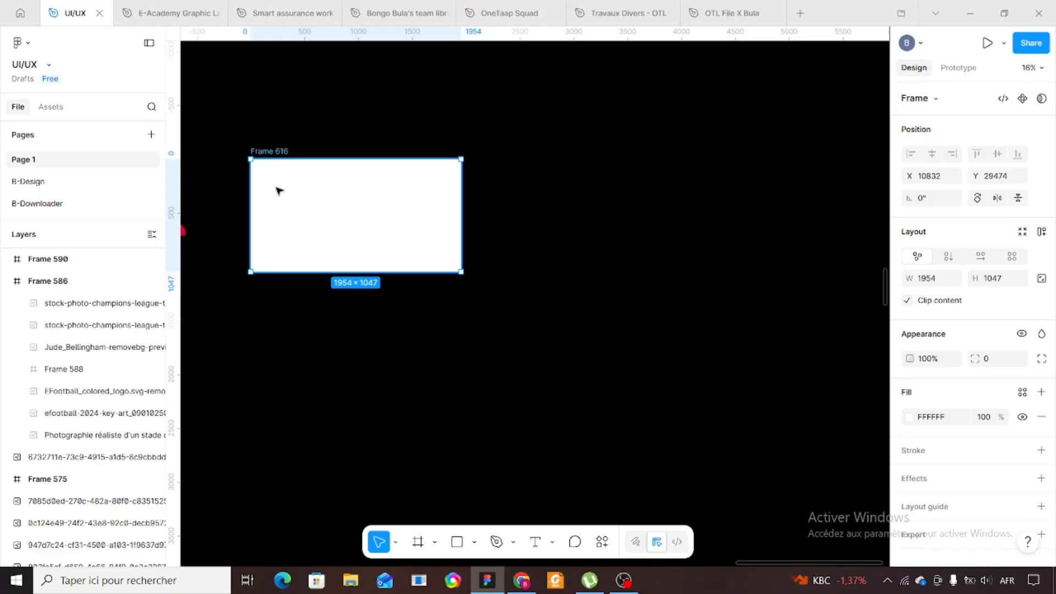
click(292, 135)
click(282, 203)
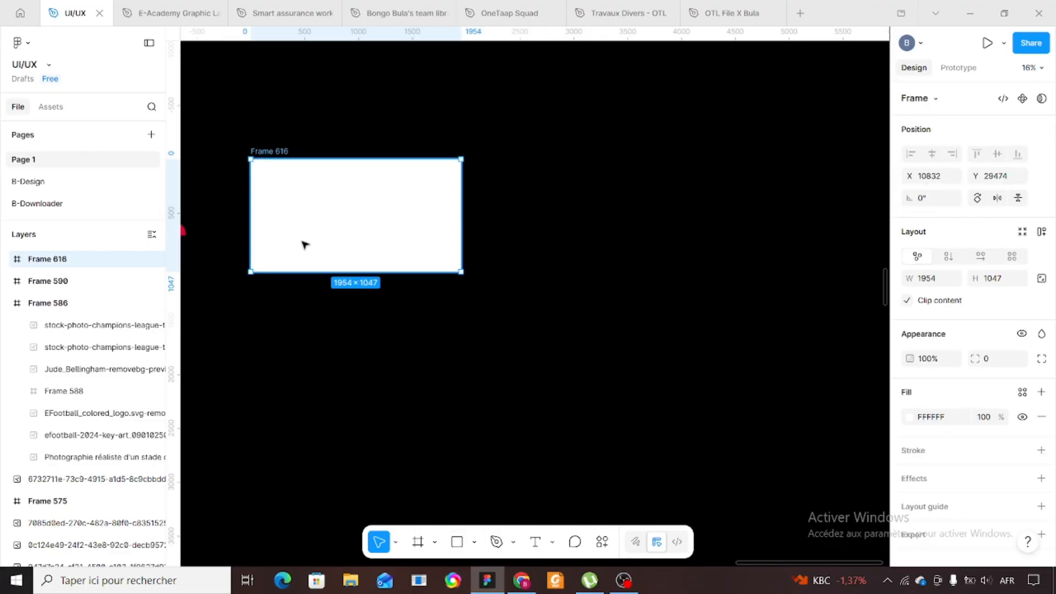
Move the photo of the man in red to the centre of the white frame and nudge the frame slightly
click(186, 233)
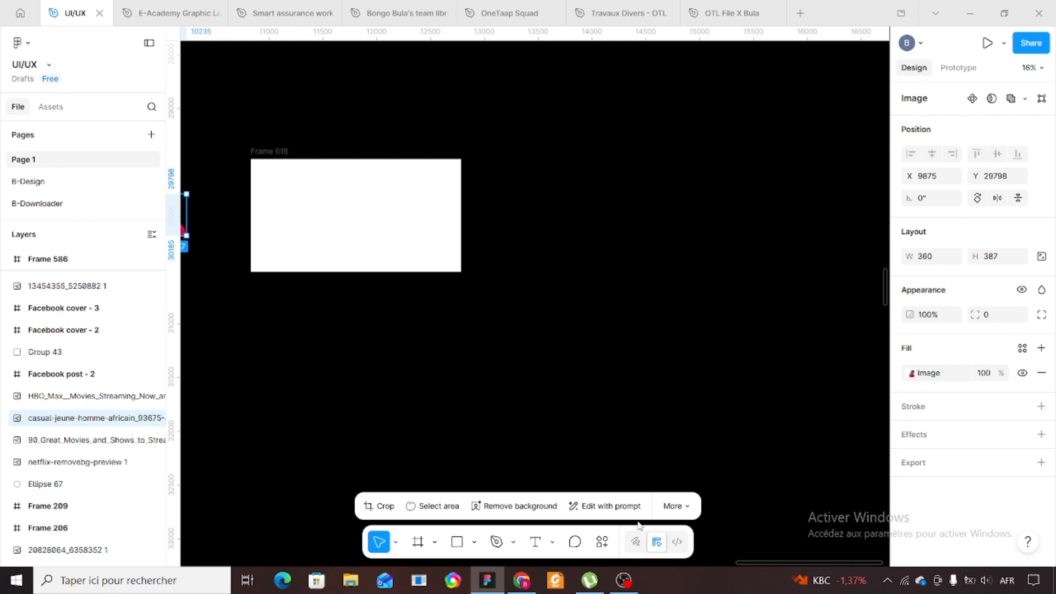
drag(760, 563, 750, 563)
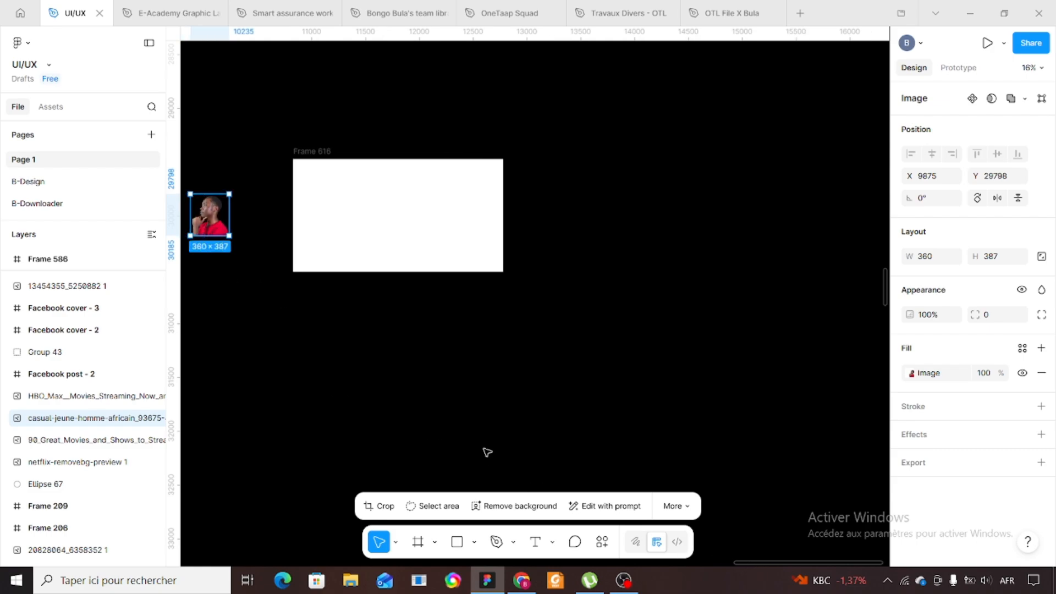
drag(213, 224, 400, 235)
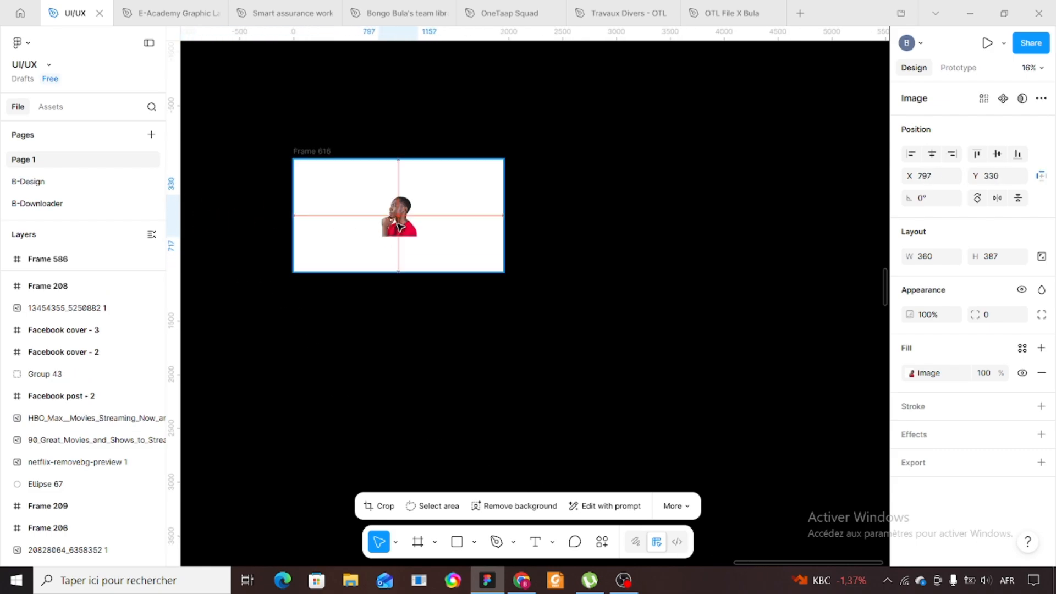
click(309, 155)
mouse_move(334, 196)
mouse_down()
mouse_move(308, 192)
mouse_move(443, 198)
mouse_move(352, 205)
mouse_move(358, 197)
mouse_move(328, 217)
mouse_move(361, 203)
mouse_move(335, 203)
mouse_up()
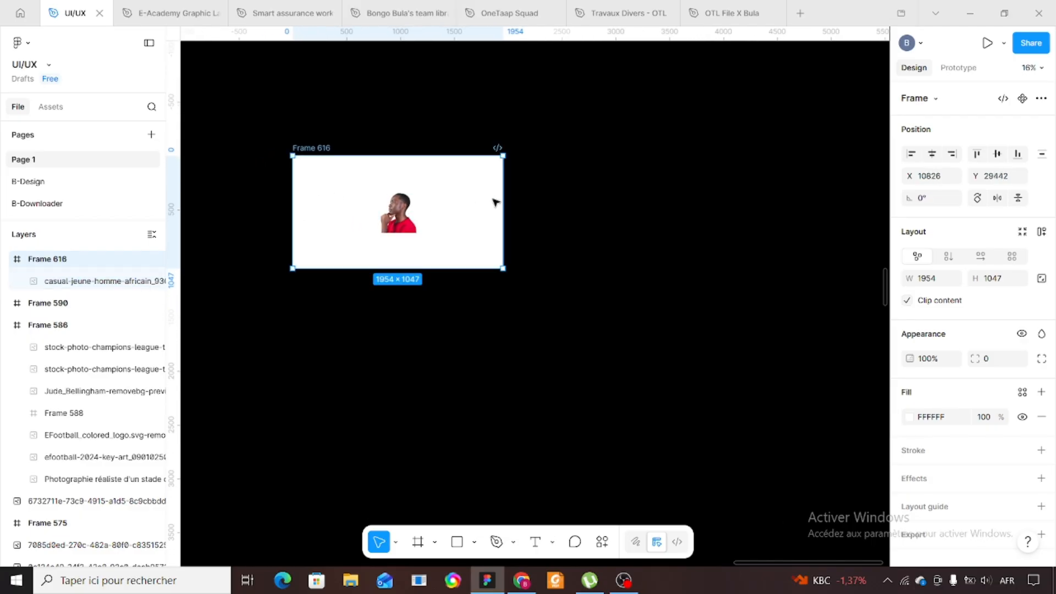
Draw a rectangle about 1769 × 919 beside the frame and shift the photo slightly inside the frame
click(591, 210)
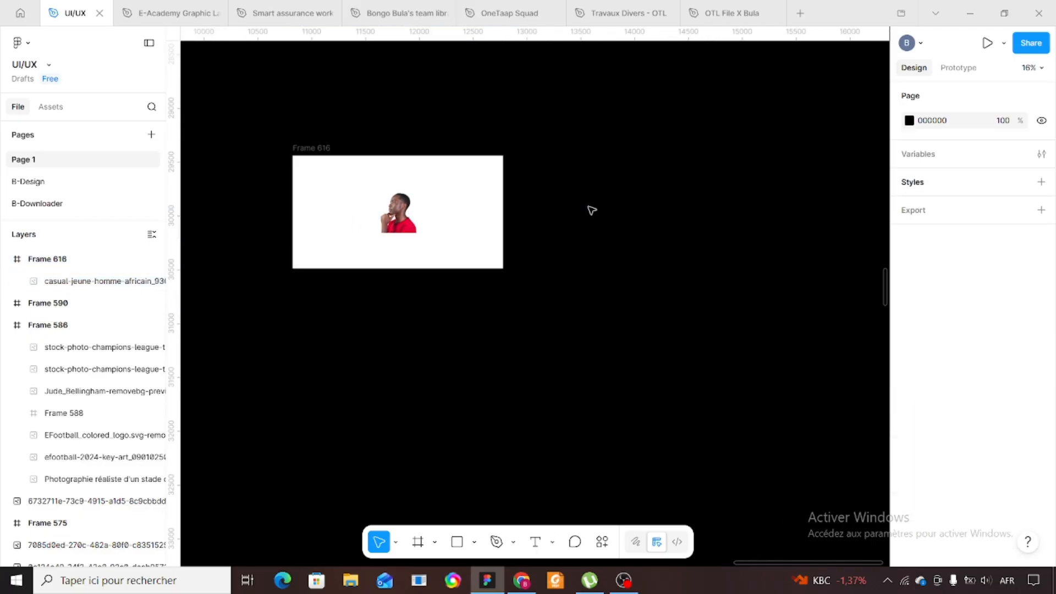
key(r)
mouse_move(554, 156)
mouse_down()
mouse_move(660, 194)
mouse_move(745, 254)
mouse_up()
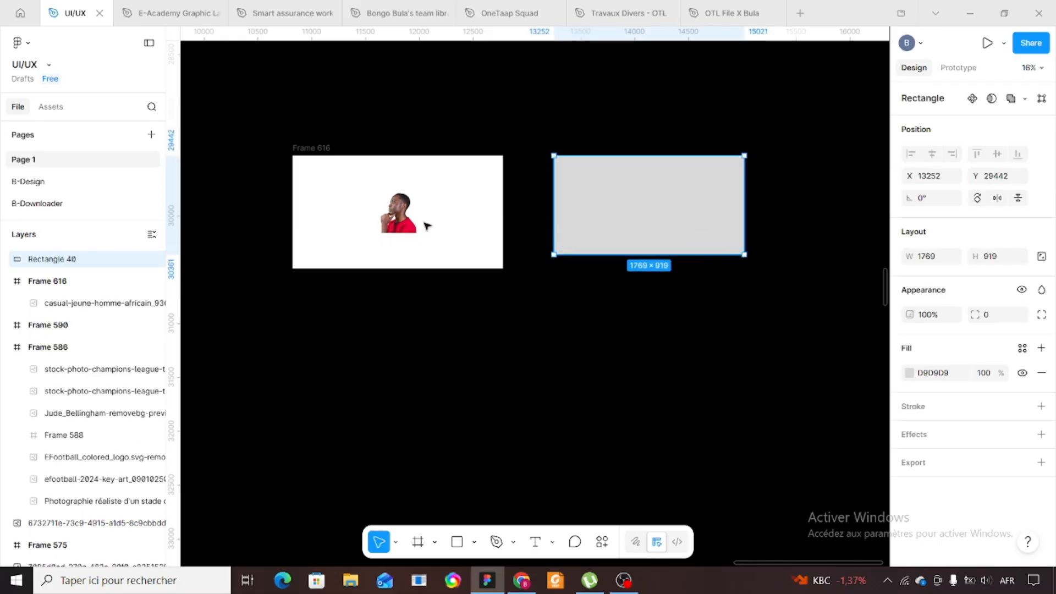
click(405, 225)
mouse_move(393, 226)
mouse_down()
mouse_move(700, 191)
mouse_move(664, 209)
mouse_move(741, 191)
mouse_move(792, 212)
mouse_move(465, 227)
mouse_move(394, 219)
mouse_move(402, 219)
mouse_up()
Delete the grey rectangle and move the photo back out of the frame onto the canvas
click(606, 203)
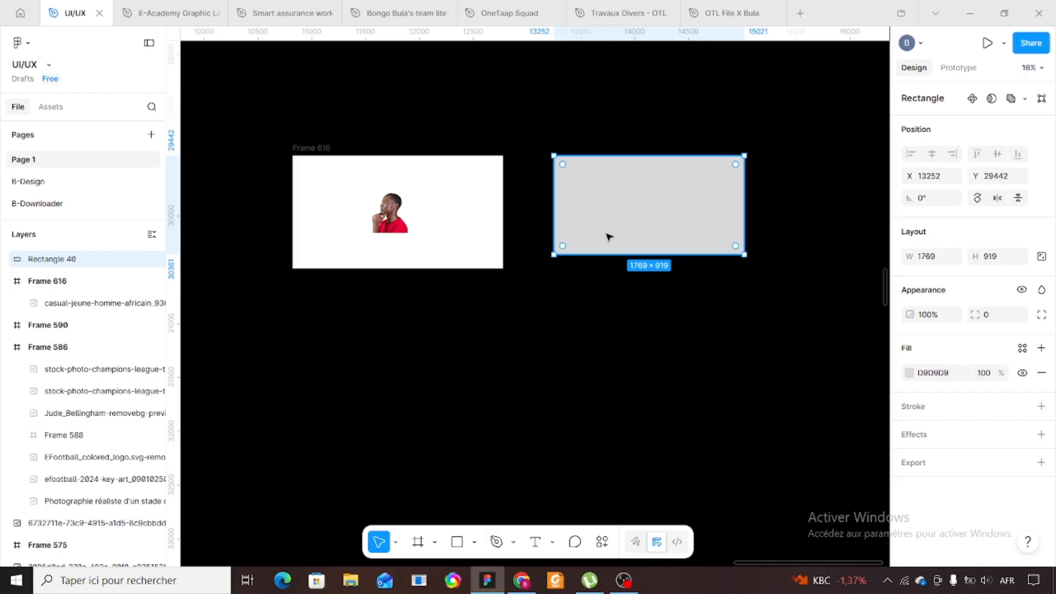
key(Delete)
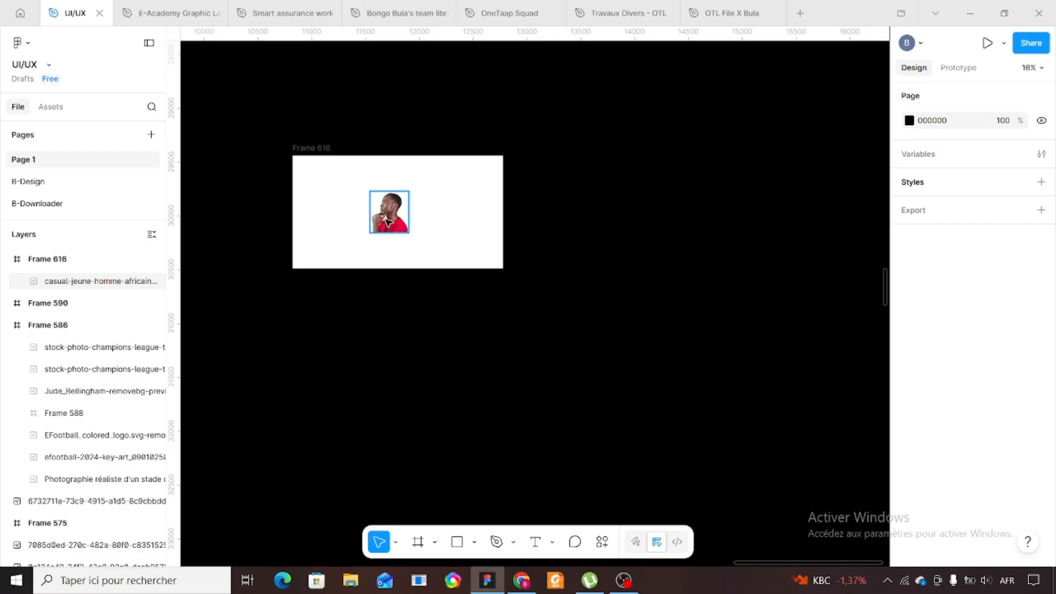
drag(377, 218, 229, 221)
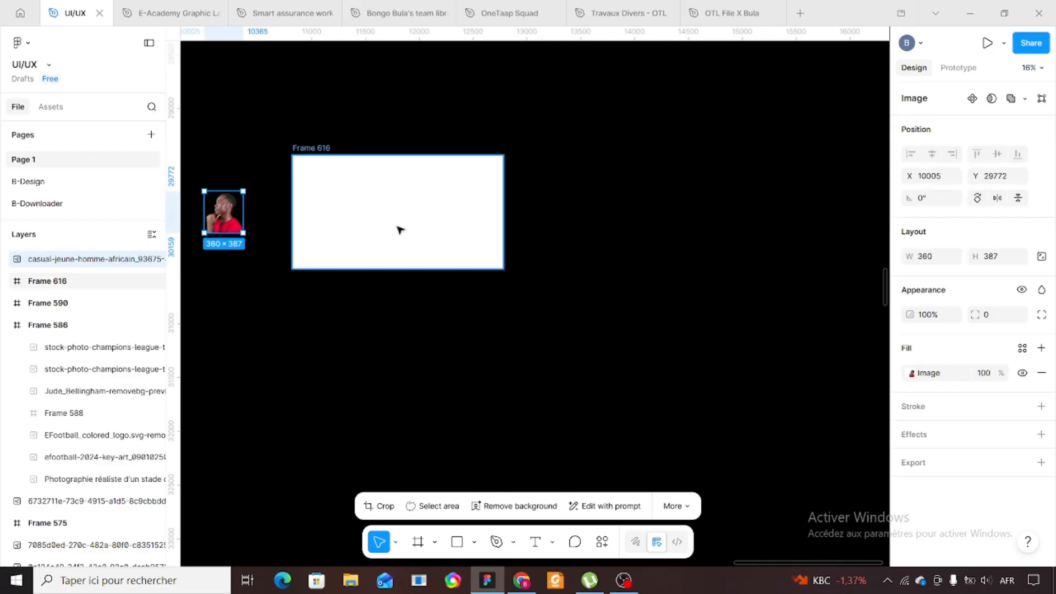
Increase the empty frame's height to about 1169 and move the frame farther away from the photo
click(423, 250)
drag(425, 270, 426, 282)
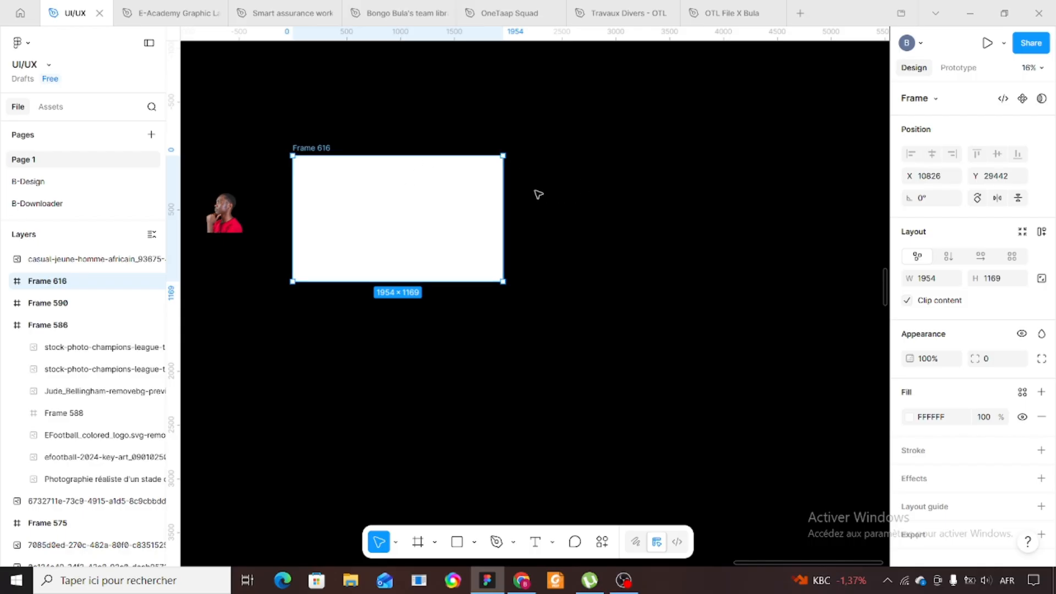
drag(457, 209, 523, 216)
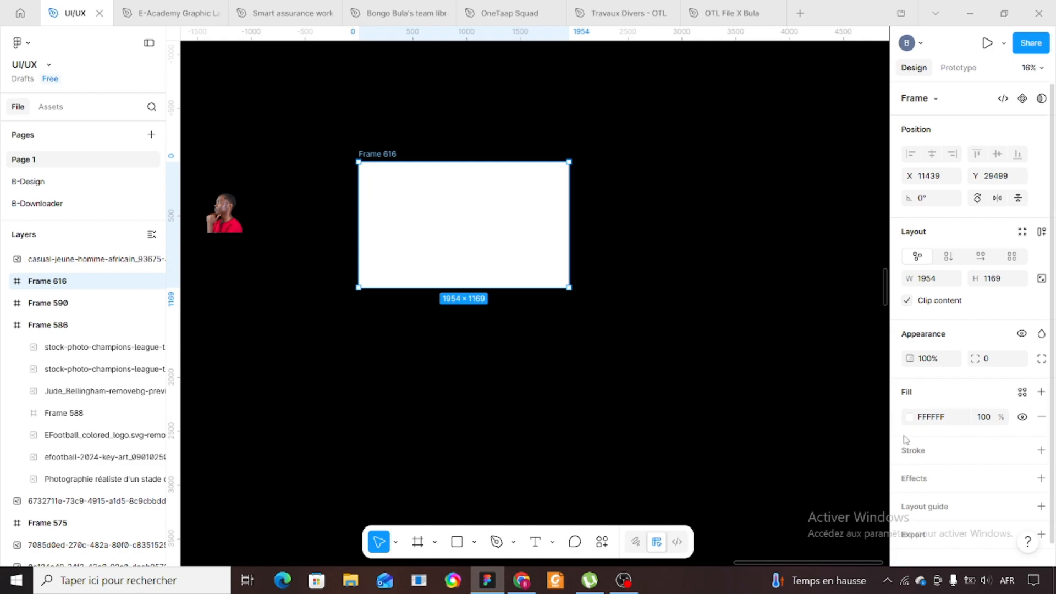
Sample the purple 5721B7 from the page's colours as the frame's fill
click(909, 417)
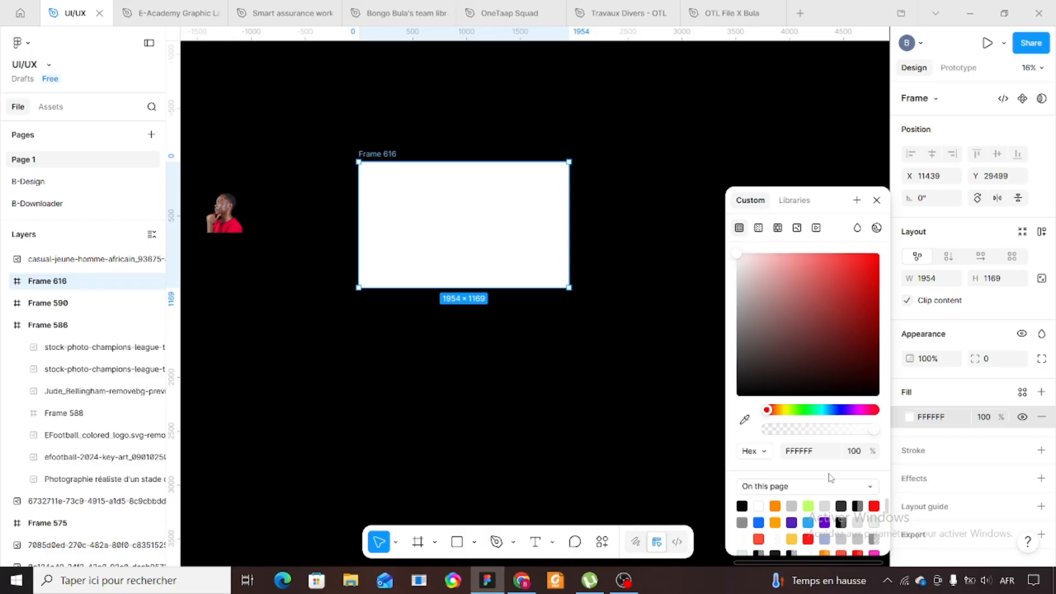
click(745, 421)
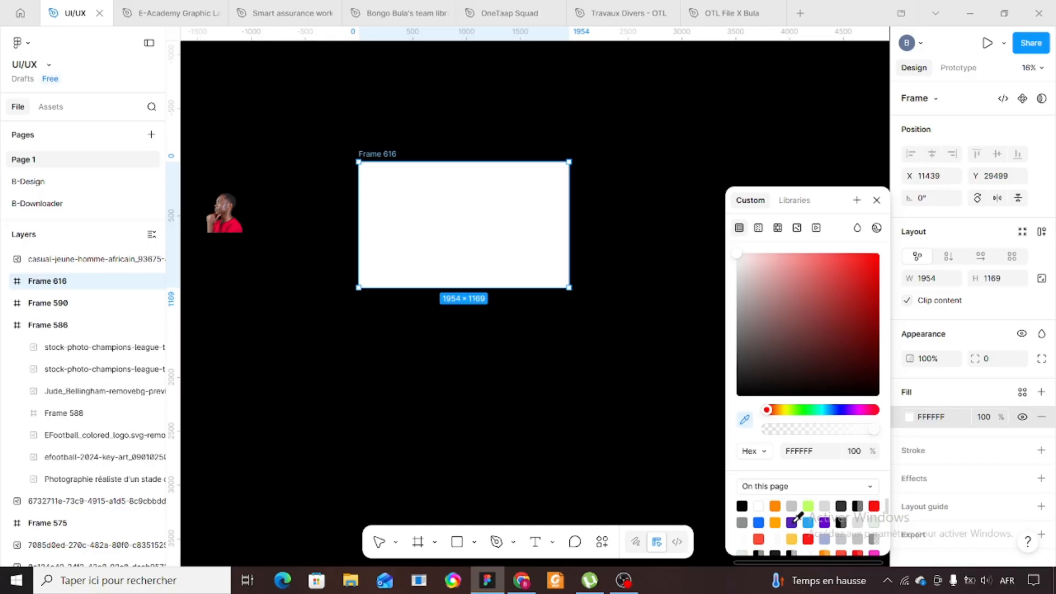
click(793, 522)
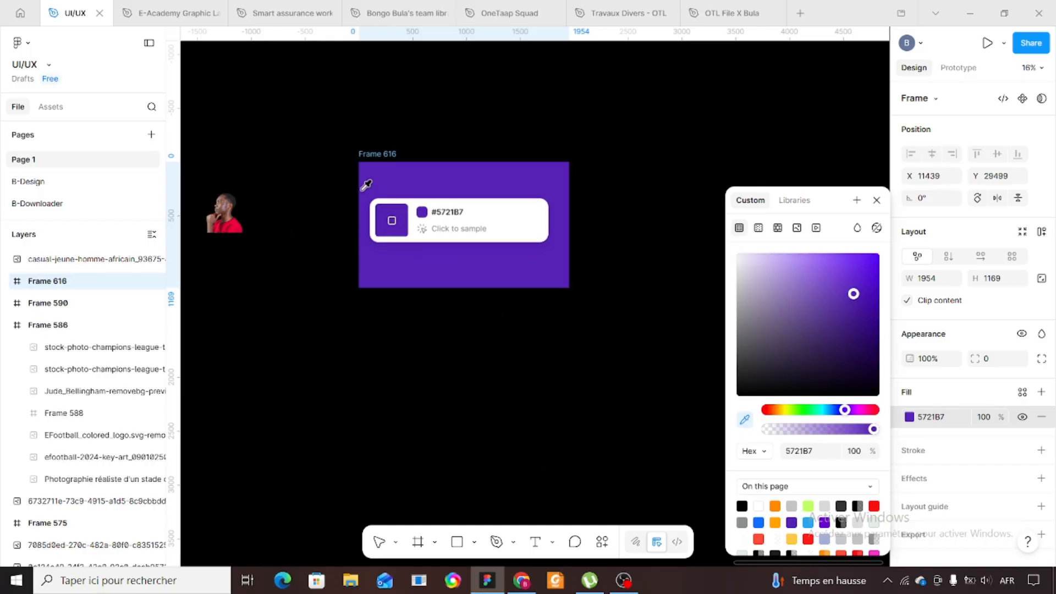
Sample the red F83333 from the page's colours as the frame's fill
click(746, 420)
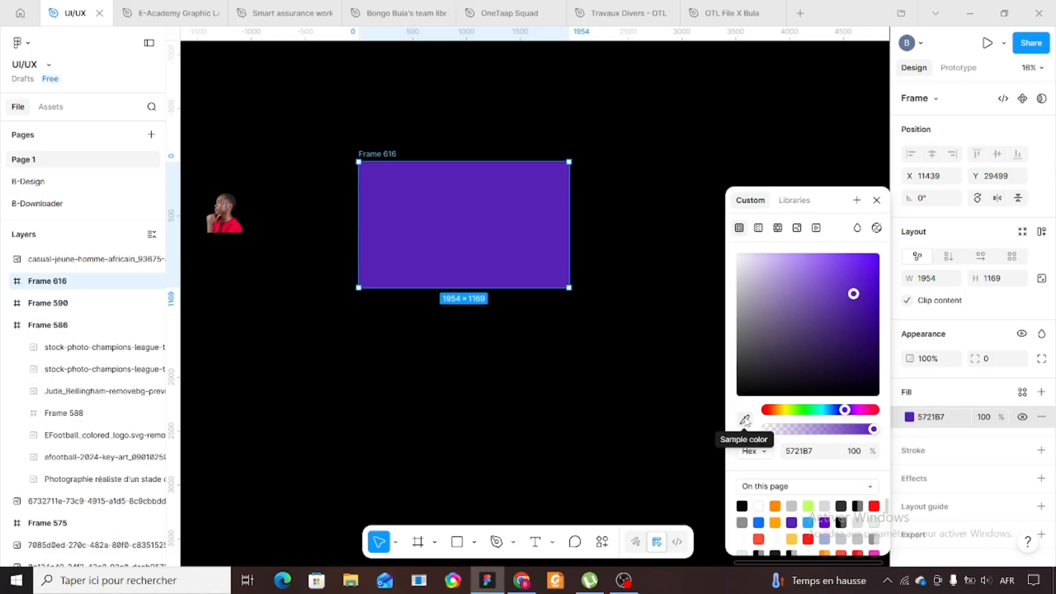
click(746, 422)
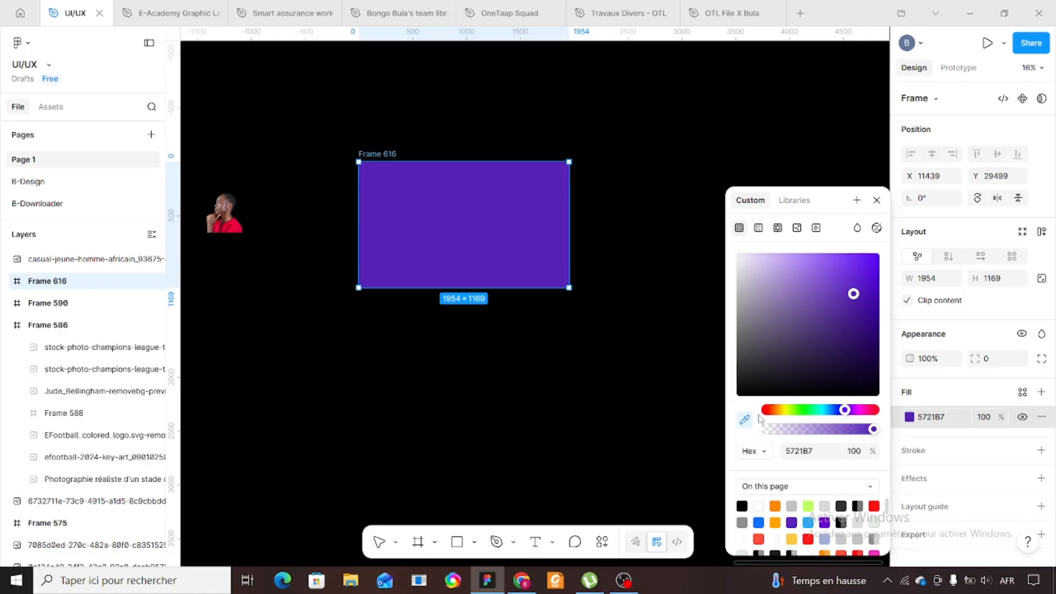
scroll(806, 521, down, 3)
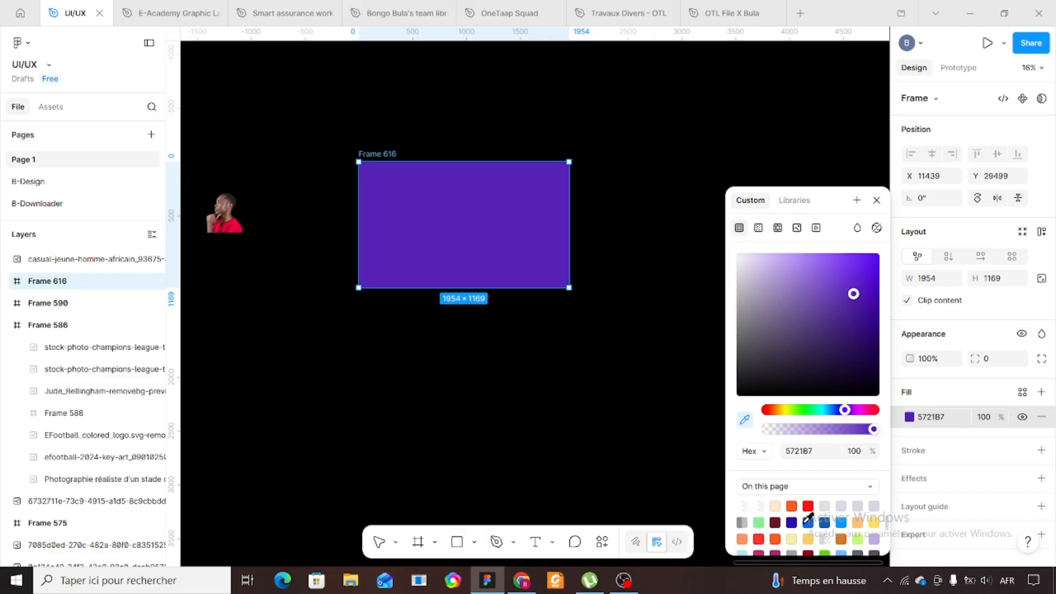
click(760, 540)
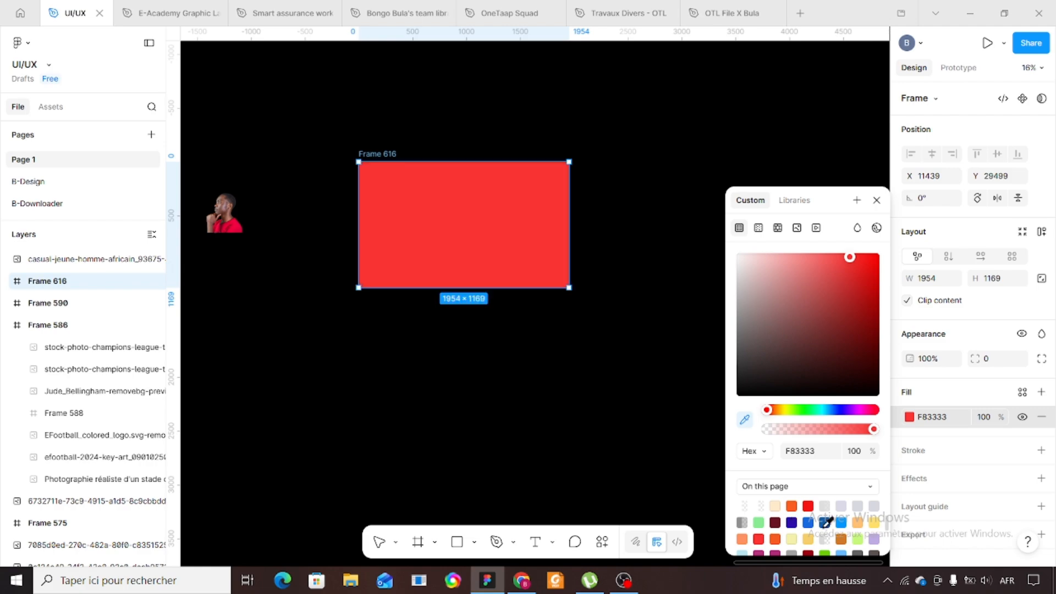
Fill the frame with the page's blue 106FFF and extend the frame's height to about 1393
scroll(829, 523, up, 5)
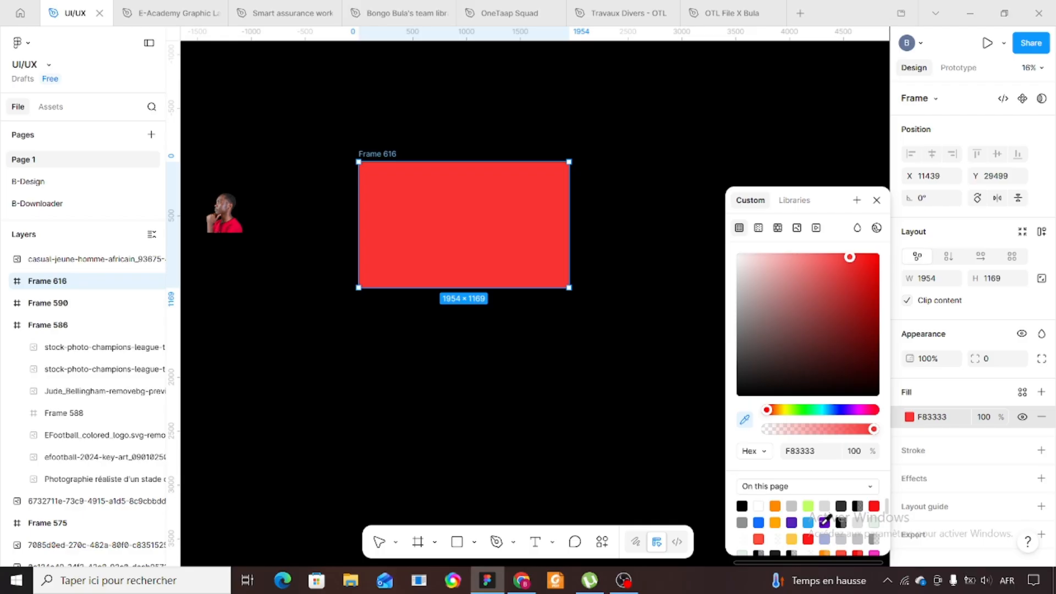
click(760, 520)
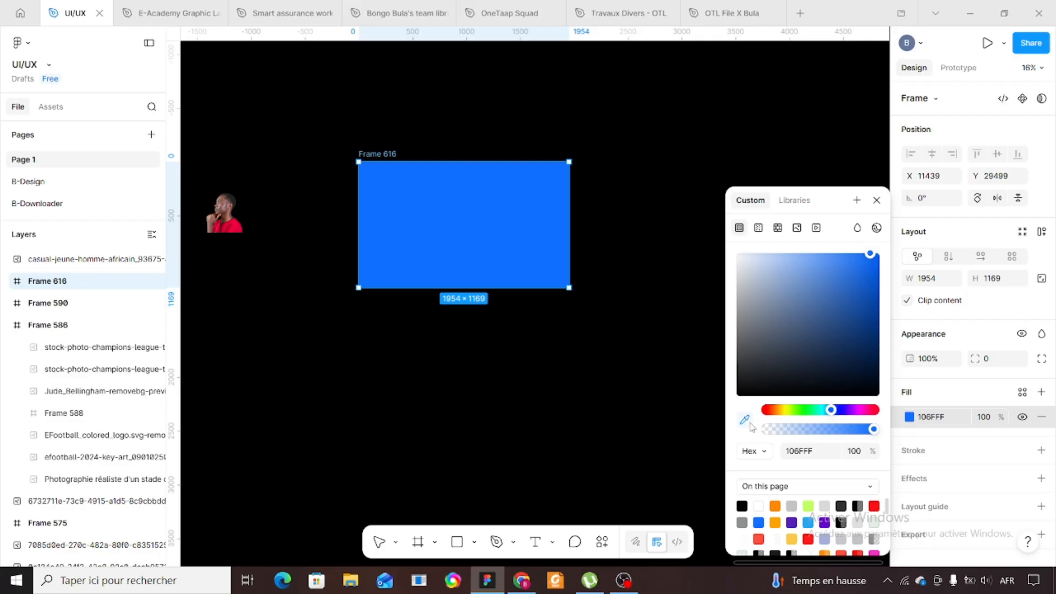
click(877, 199)
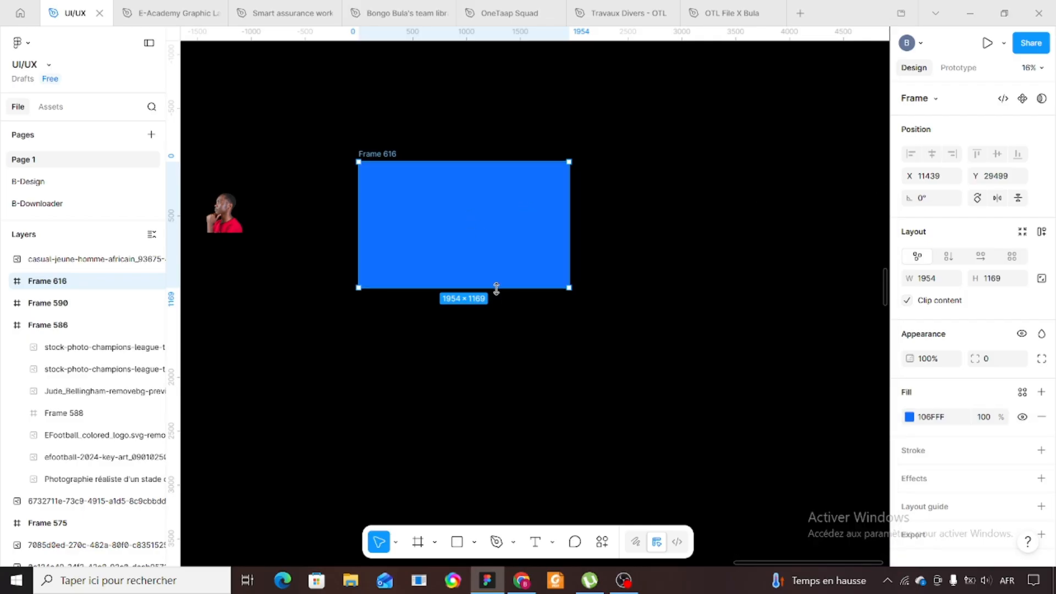
drag(495, 288, 489, 312)
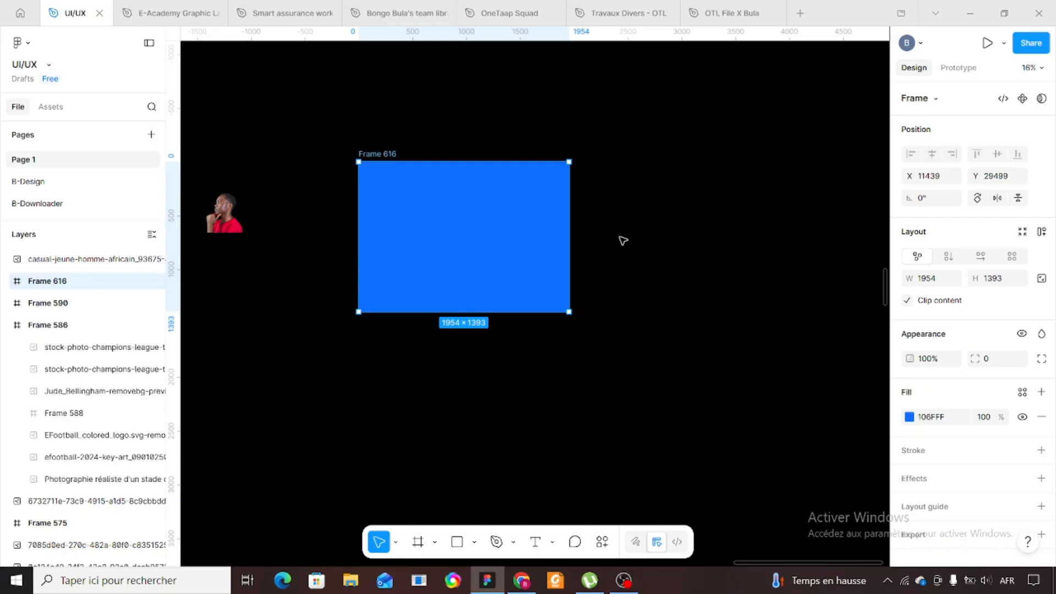
Draw a grey rectangle about 1954 × 136 along the frame's top edge, spanning the frame's full width
key(r)
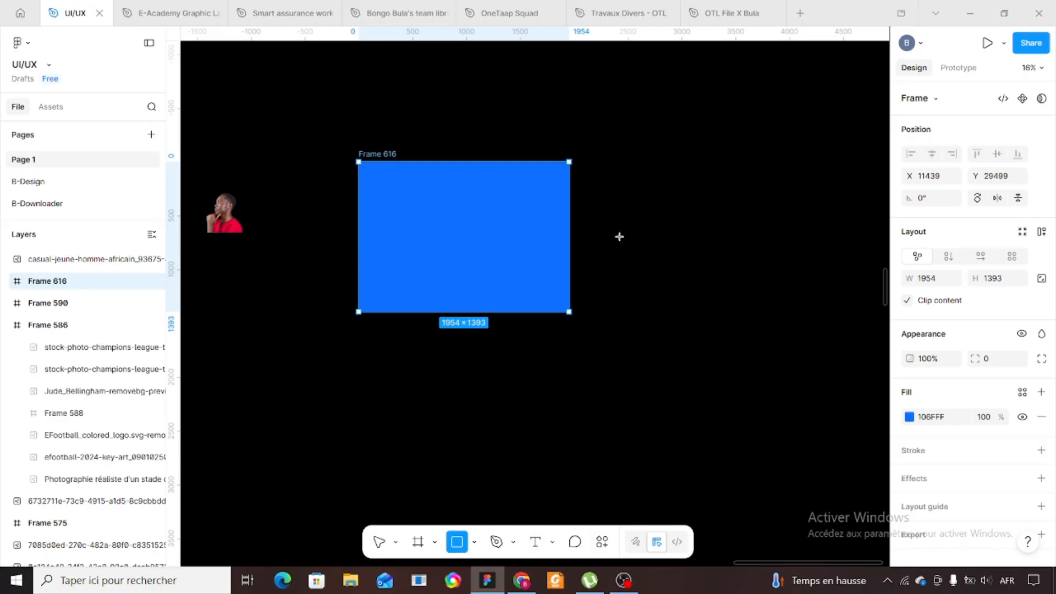
mouse_move(367, 191)
mouse_down()
mouse_move(534, 206)
mouse_move(509, 199)
mouse_move(516, 171)
mouse_move(572, 168)
mouse_up()
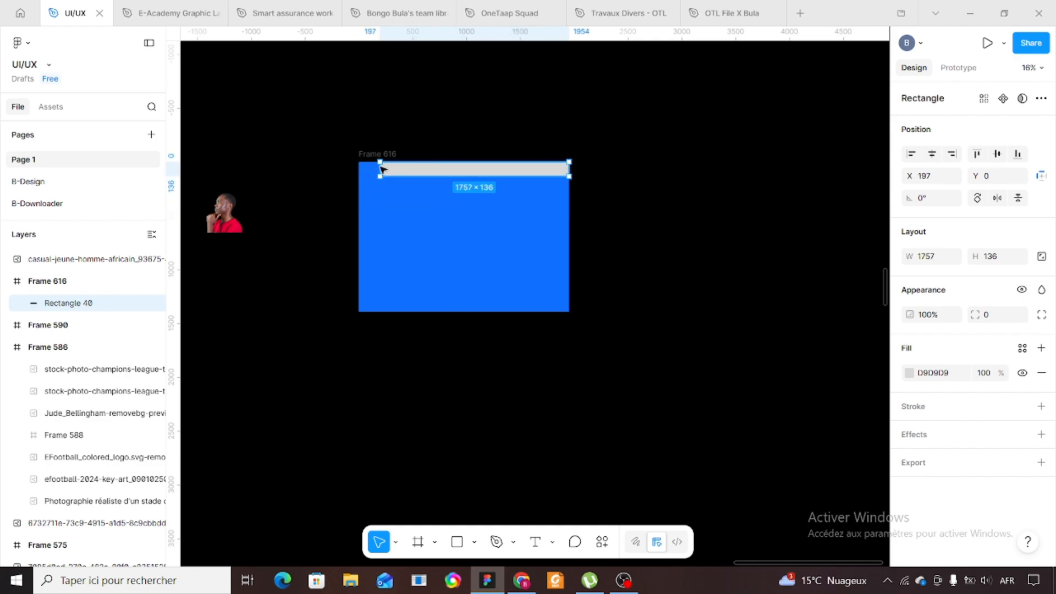
drag(382, 169, 358, 169)
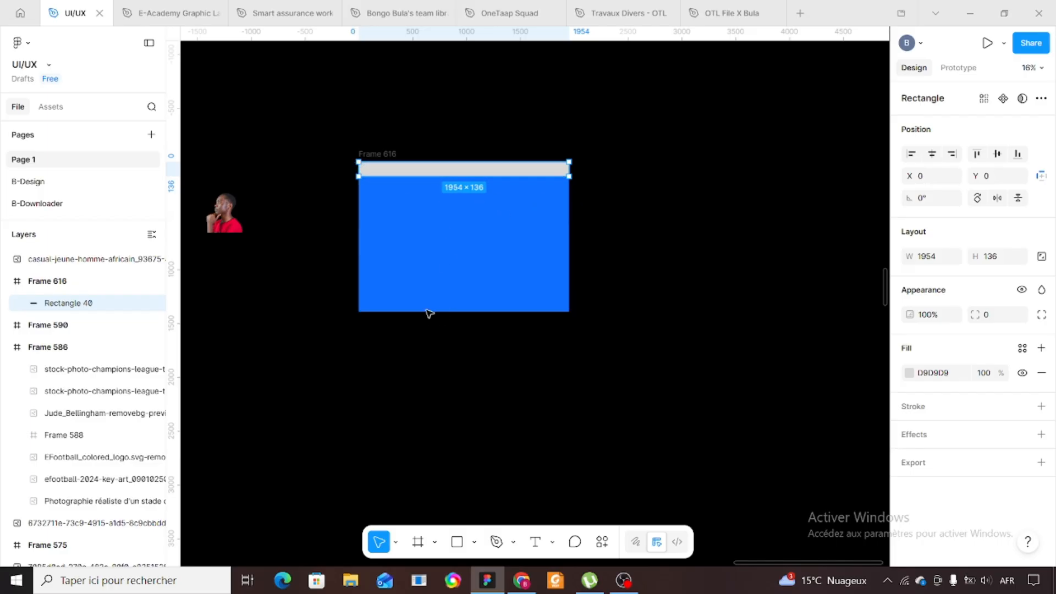
Duplicate the grey bar at the top of the blue frame
click(434, 180)
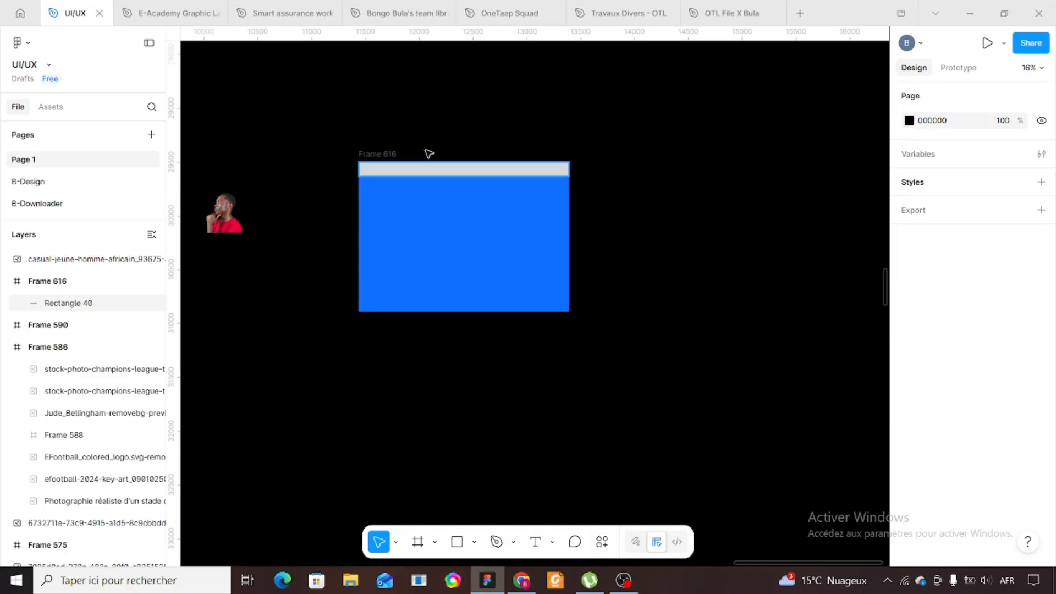
click(428, 173)
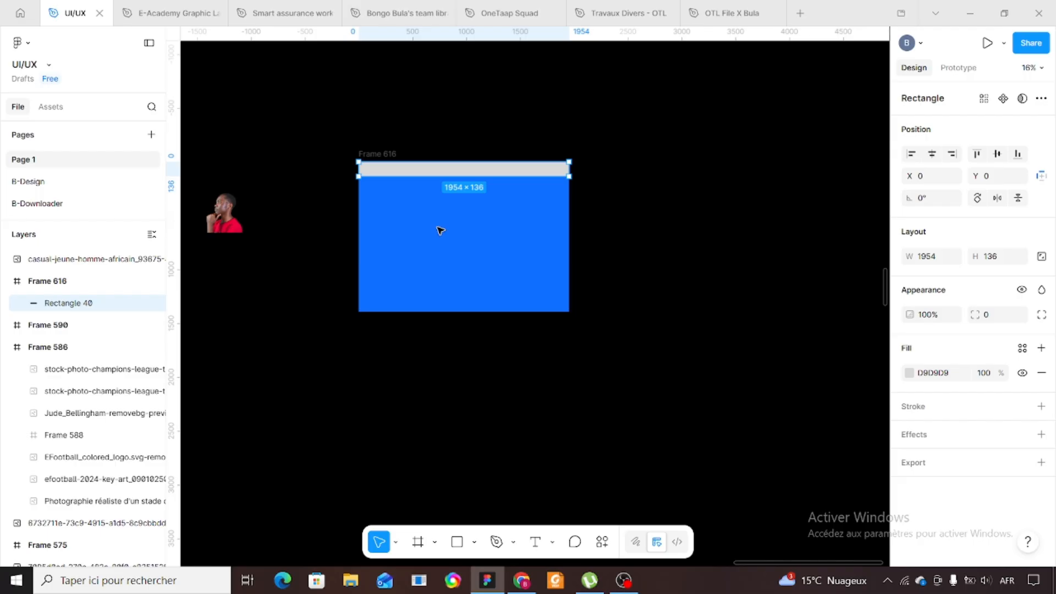
key(ctrl+d)
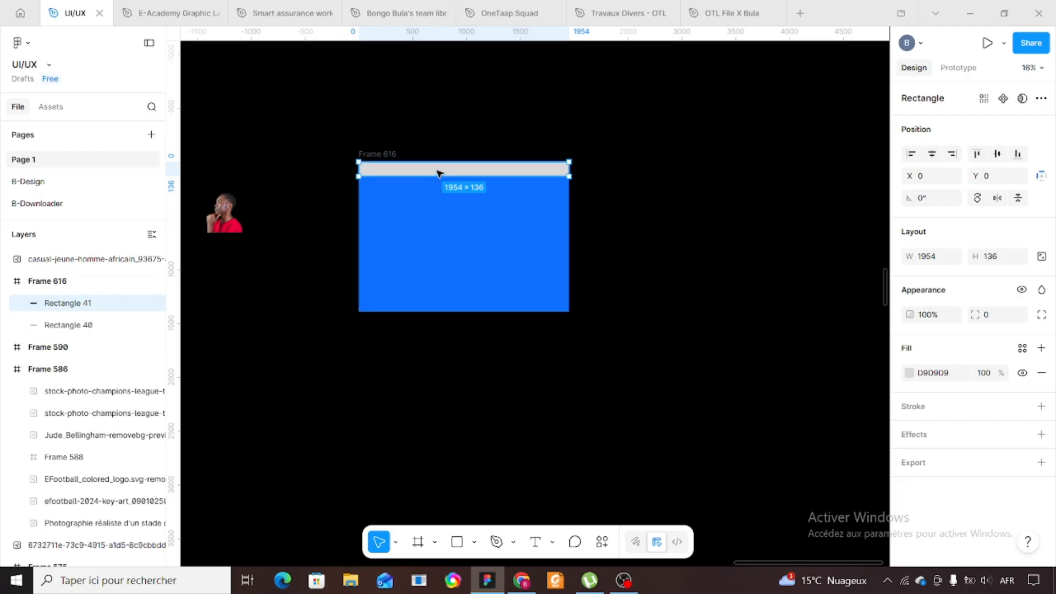
Move the duplicated grey bar to the blue frame's bottom edge at Y 1257, spanning the full width
drag(439, 174, 440, 308)
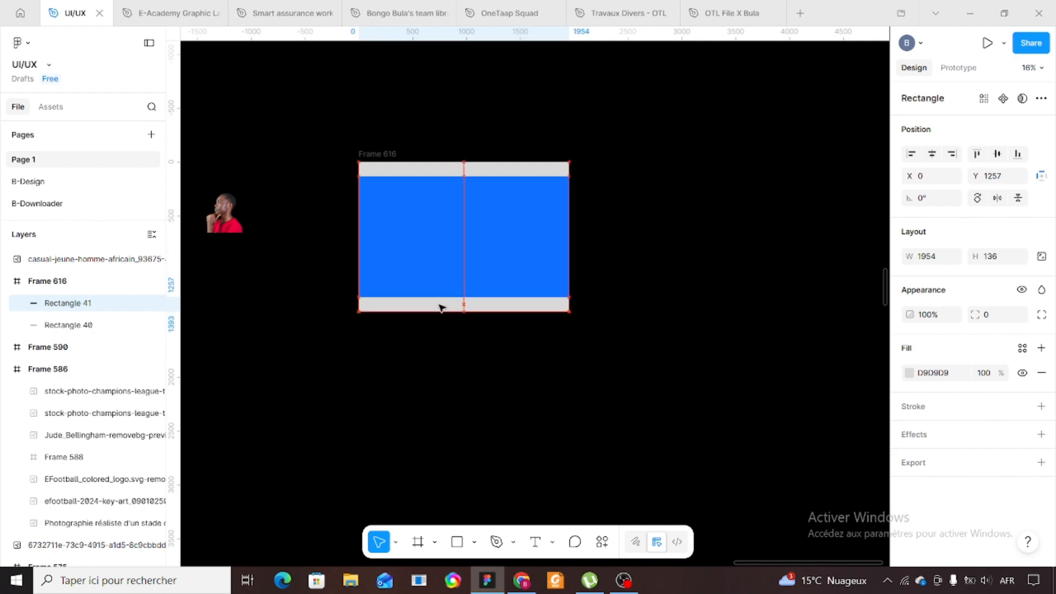
click(650, 283)
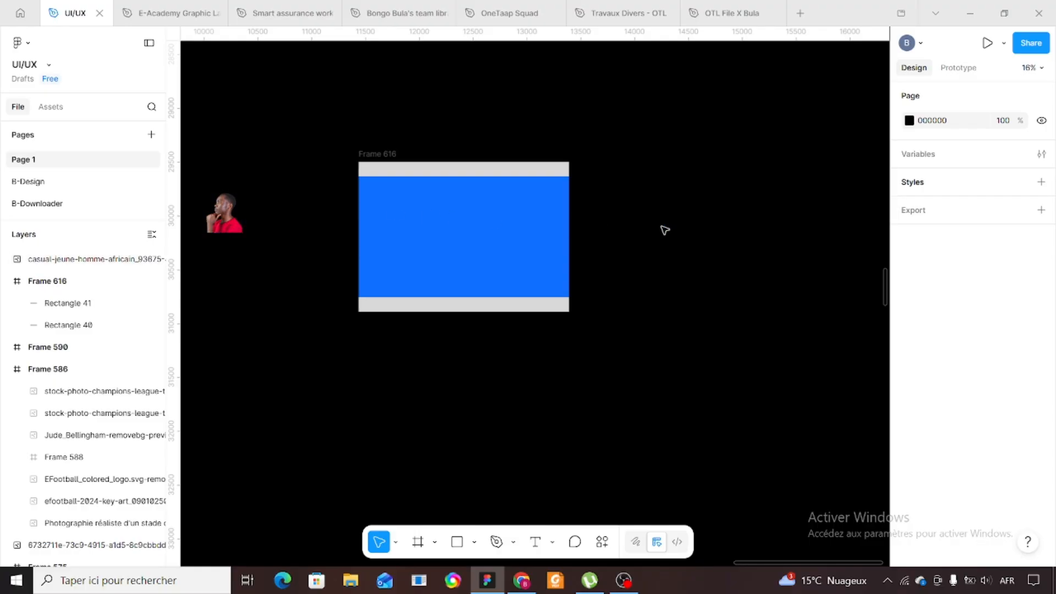
Draw a grey ellipse about 587 × 541 overlapping the blue frame's lower-right edge
key(o)
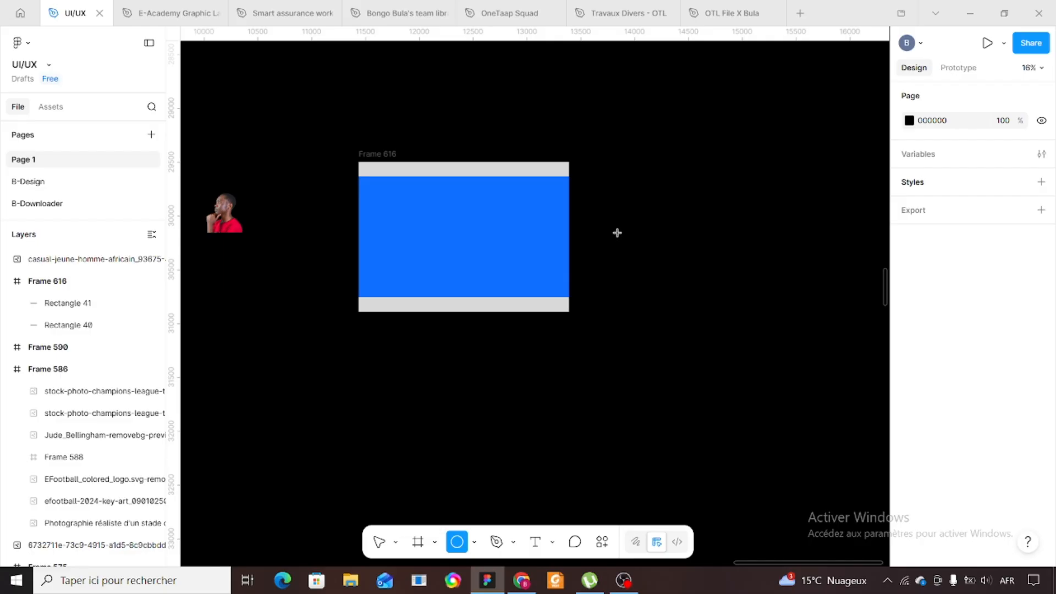
mouse_move(617, 233)
mouse_down()
mouse_move(681, 291)
mouse_move(569, 271)
mouse_move(565, 284)
mouse_up()
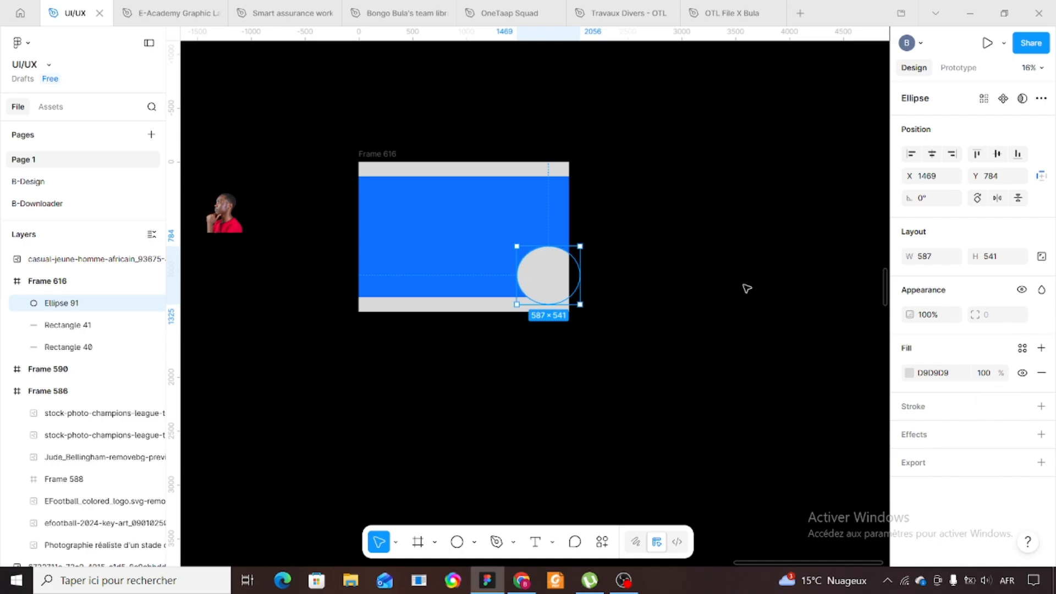
Try the page's orange FF8A00 as the ellipse's fill
click(910, 374)
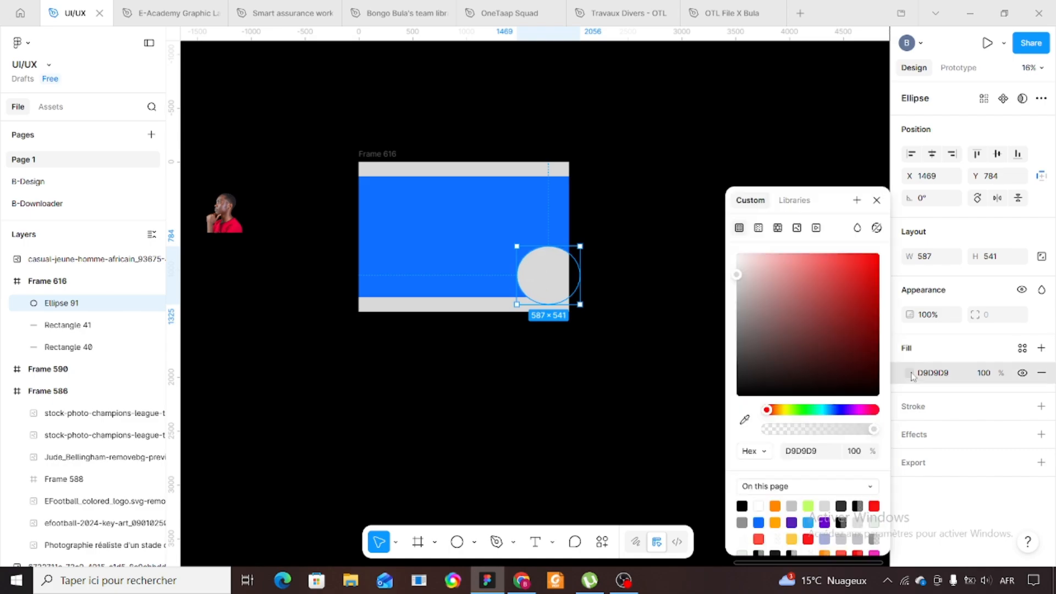
click(776, 505)
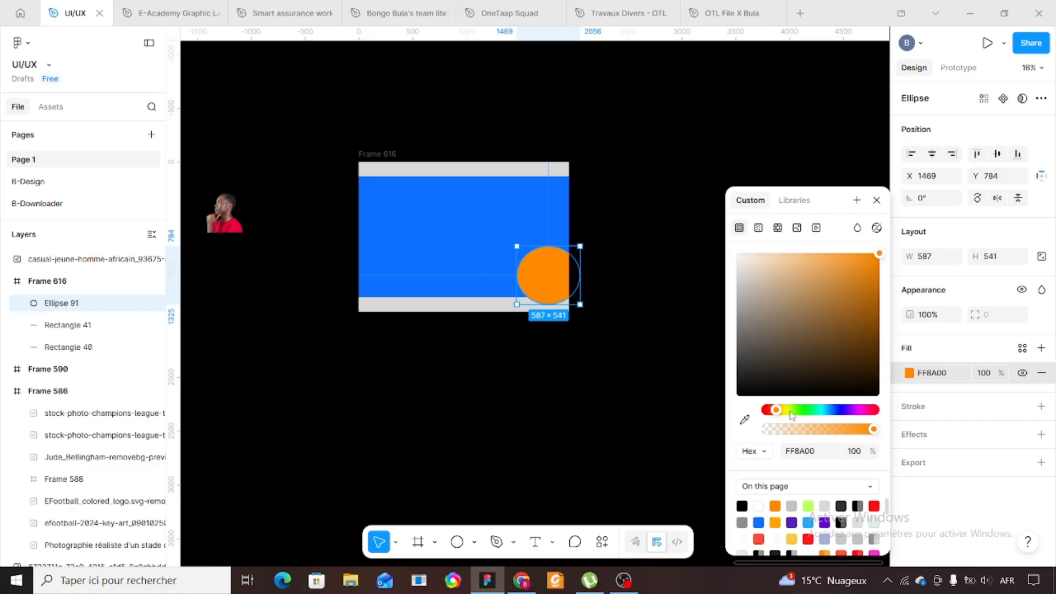
key(ctrl+z)
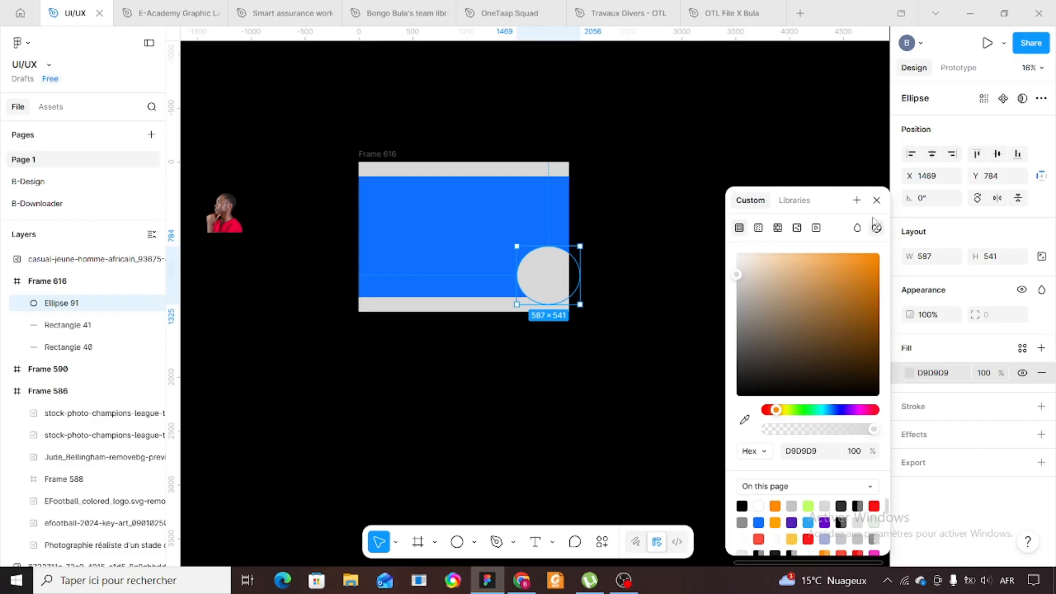
click(877, 200)
Shift the ellipse further past the frame's right edge to X 1546 and set its fill opacity to 50%
drag(538, 282, 551, 282)
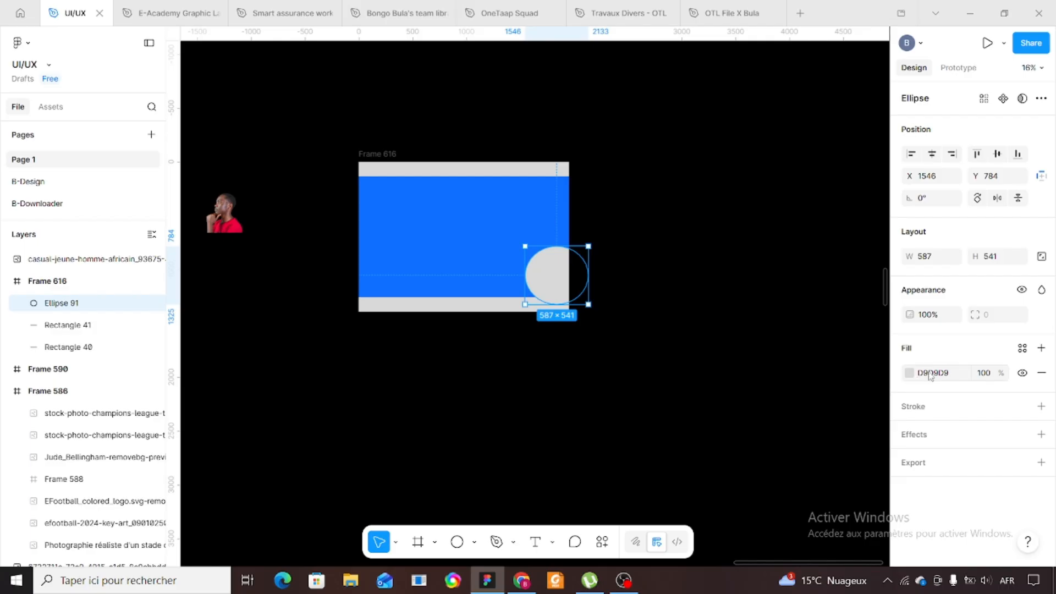
click(909, 376)
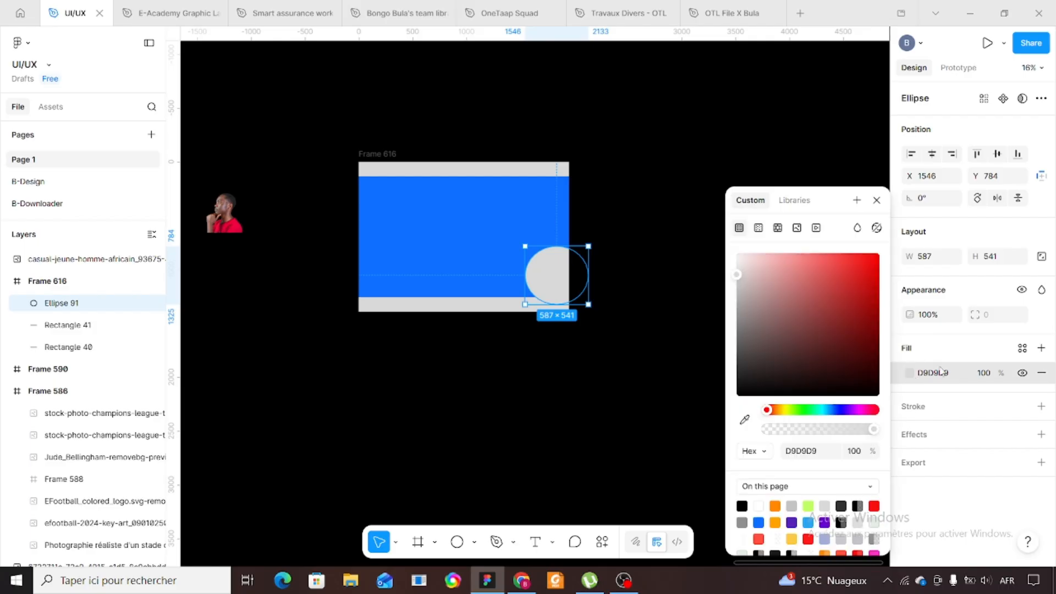
click(983, 373)
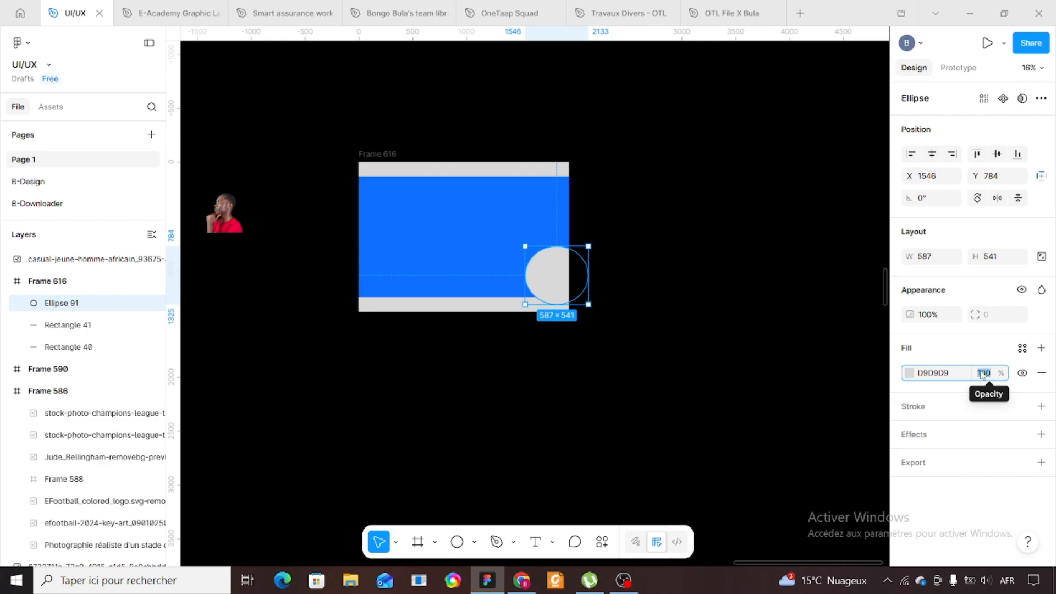
text(50)
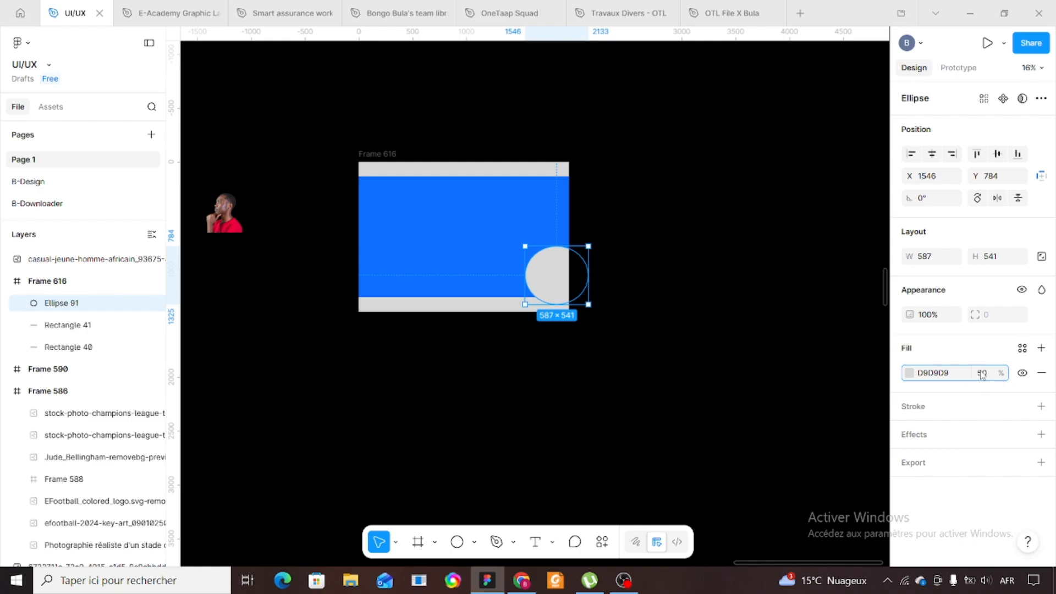
key(Return)
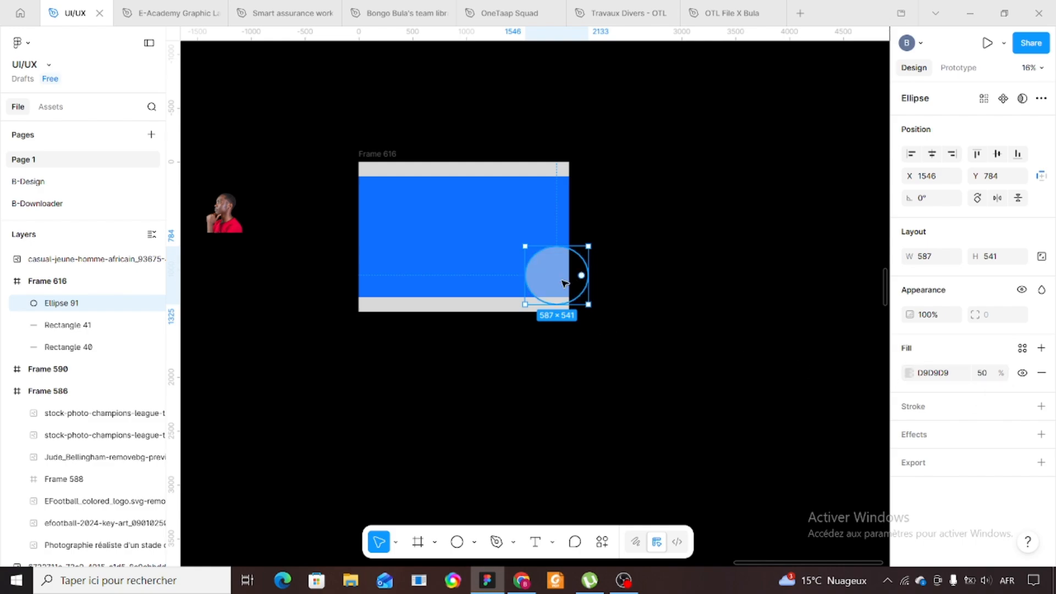
click(830, 347)
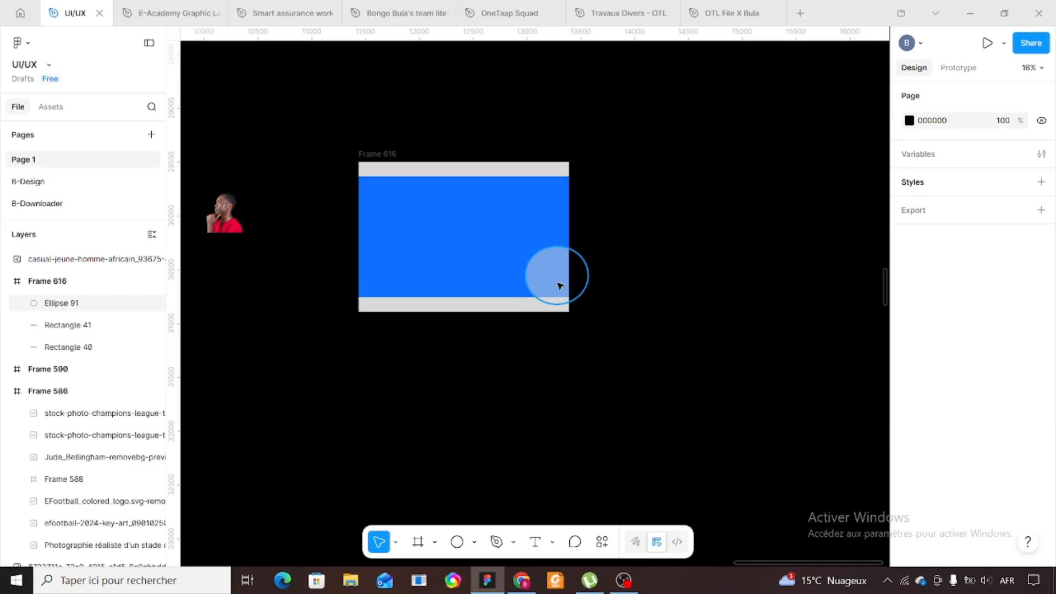
Duplicate the ellipse and place the copy over the frame's top-left corner at X -242, Y 0
click(560, 286)
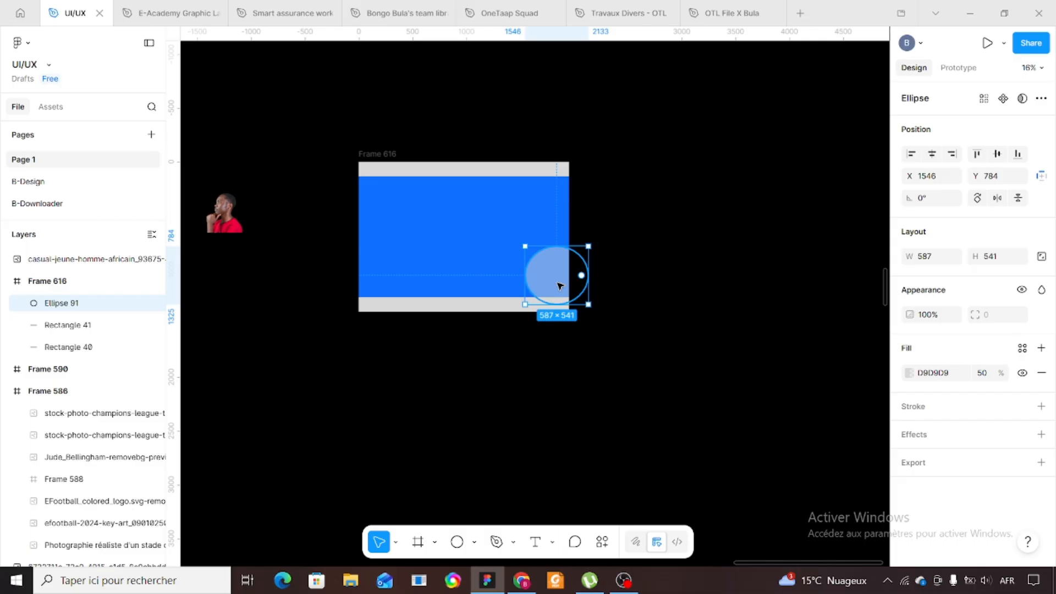
key(ctrl+d)
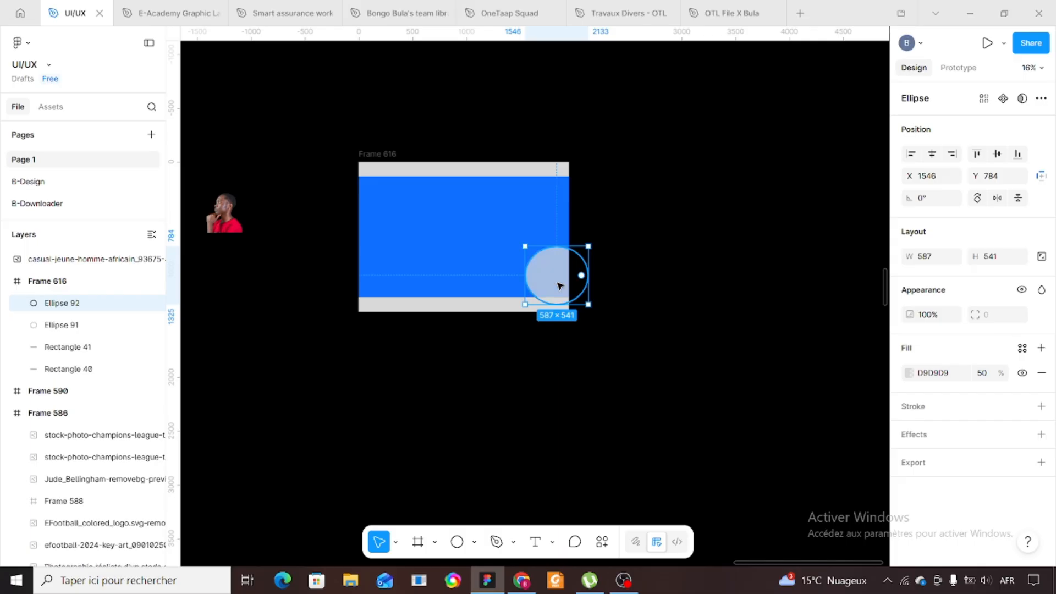
drag(560, 287, 370, 192)
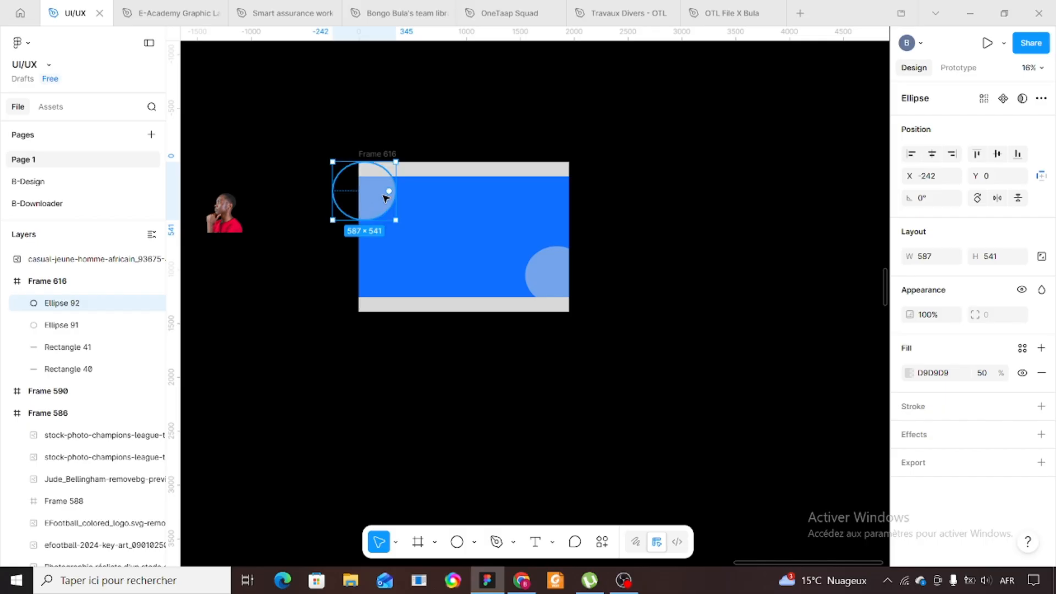
click(814, 241)
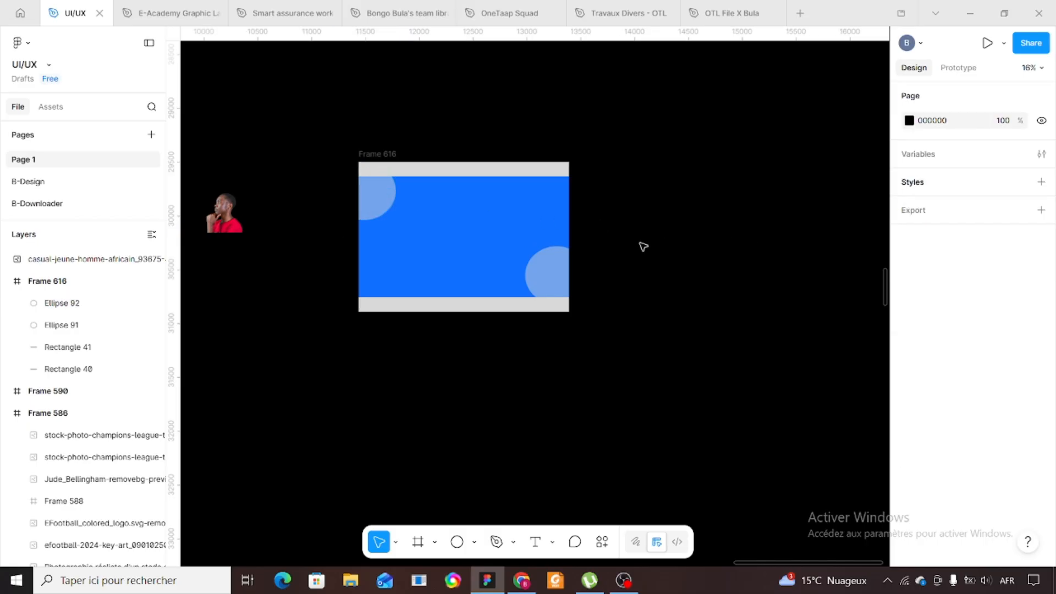
Fill the frame's top-left ellipse with red F91010 sampled from the page's colours, at 60% opacity
click(370, 201)
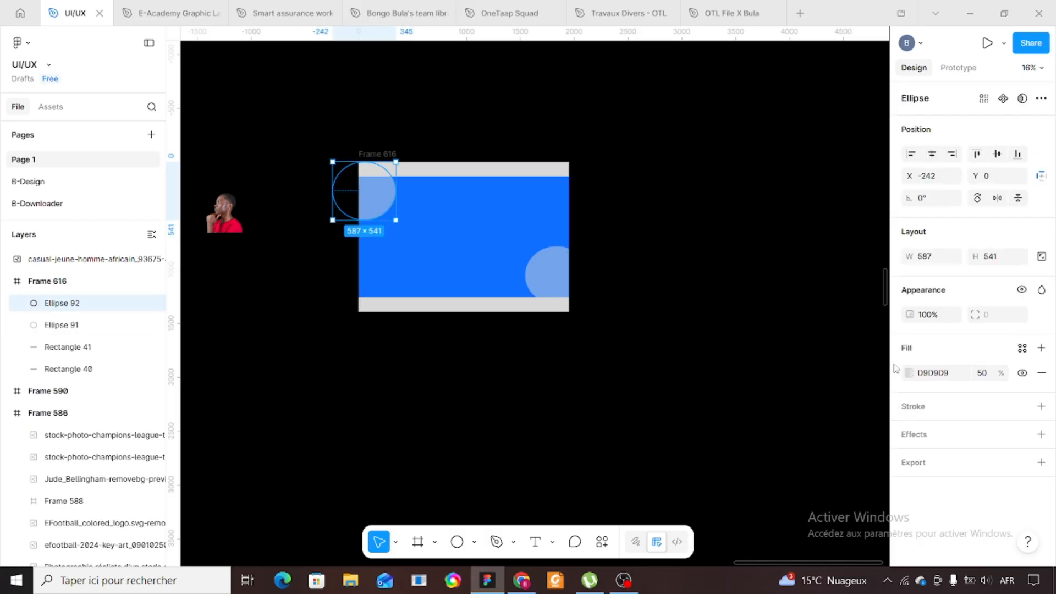
click(911, 374)
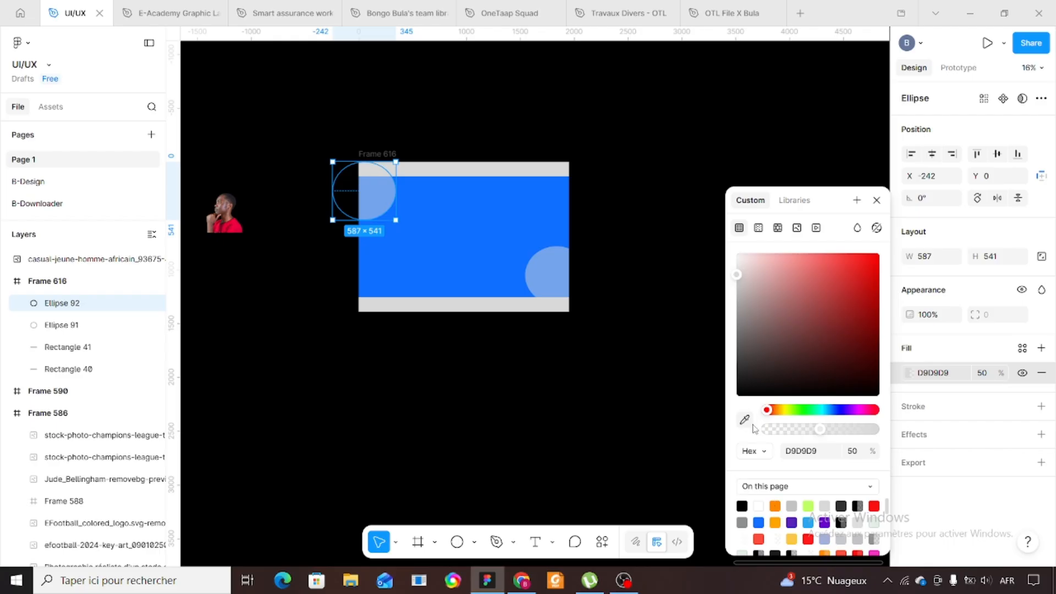
click(746, 419)
click(874, 503)
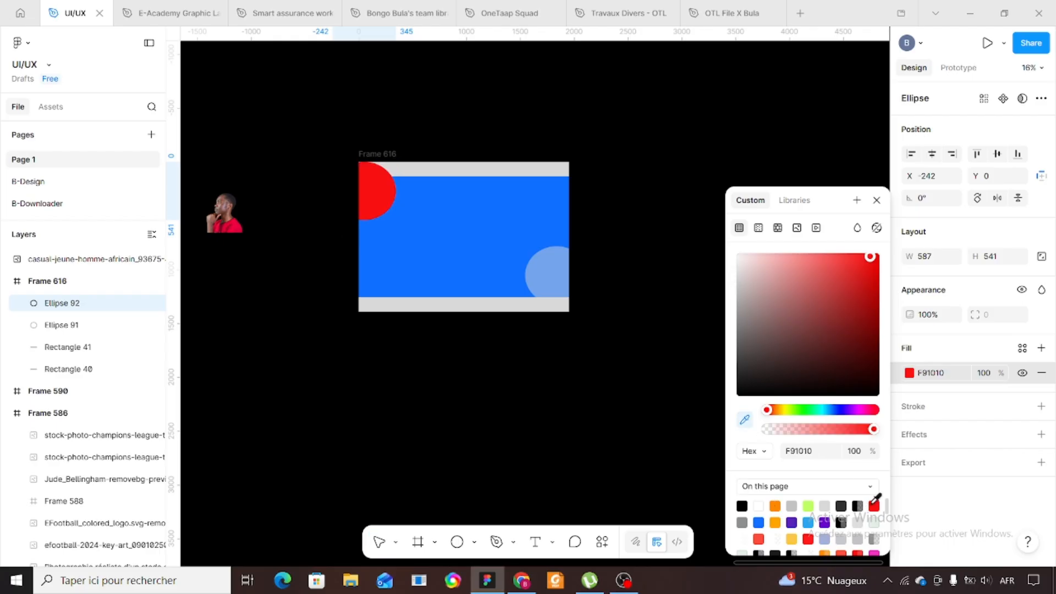
click(985, 373)
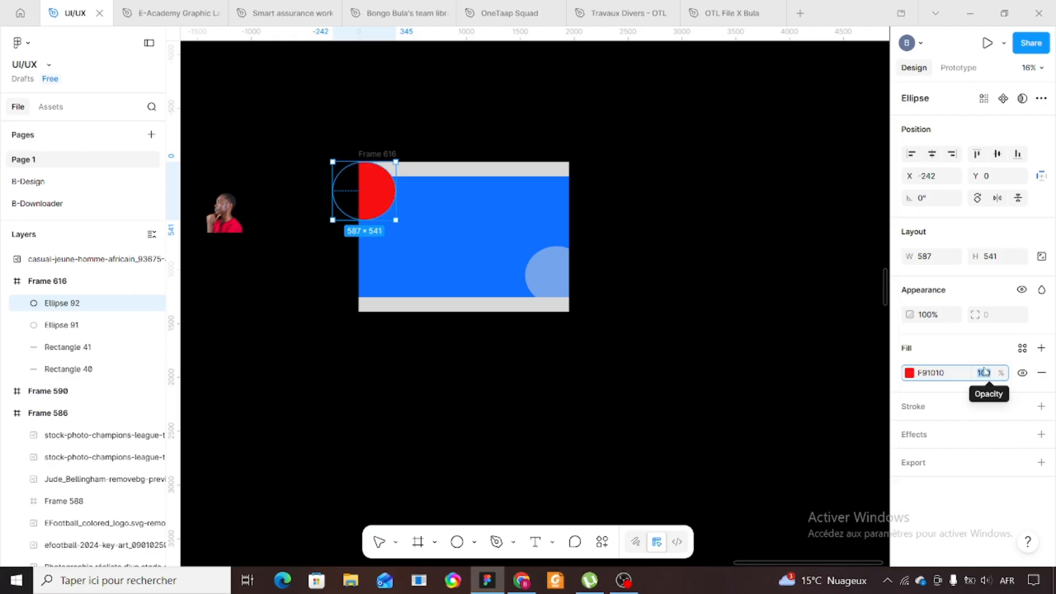
text(60)
key(Return)
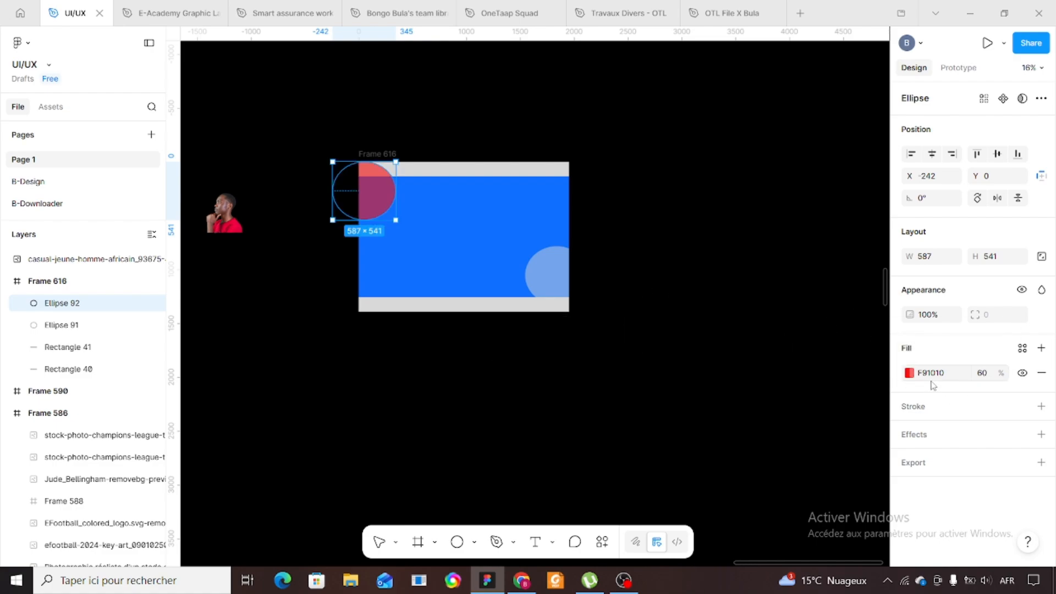
click(910, 373)
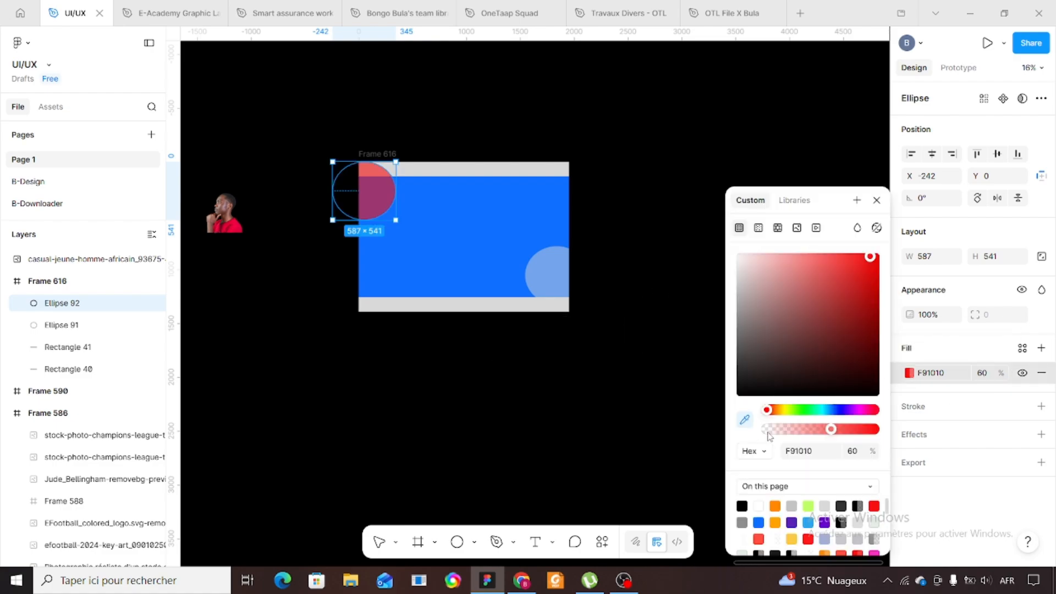
click(745, 420)
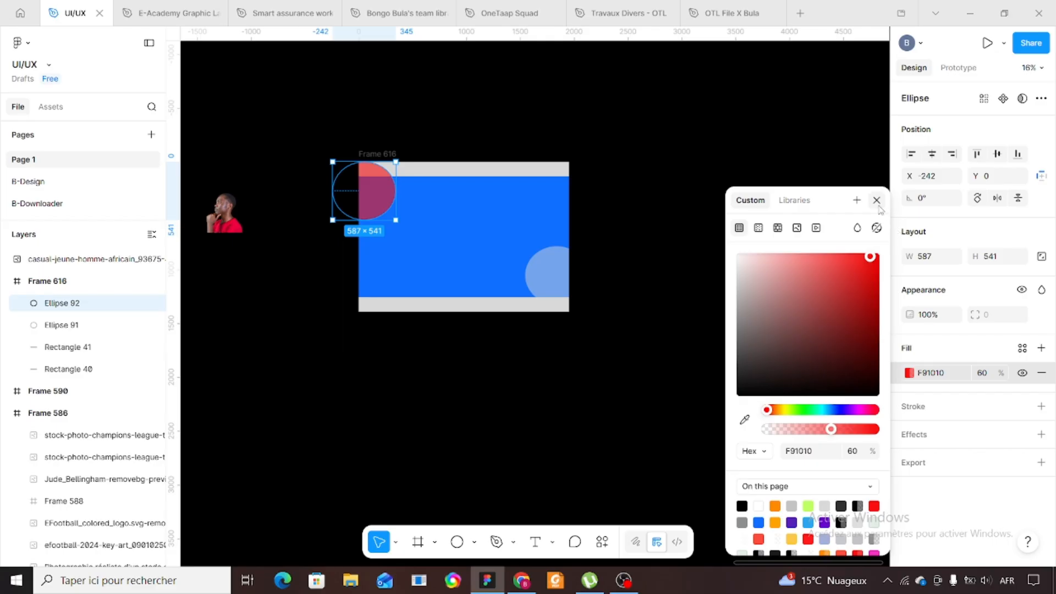
click(878, 202)
Fill the frame's lower-right ellipse with the sampled red F91010 at 60% opacity
click(556, 294)
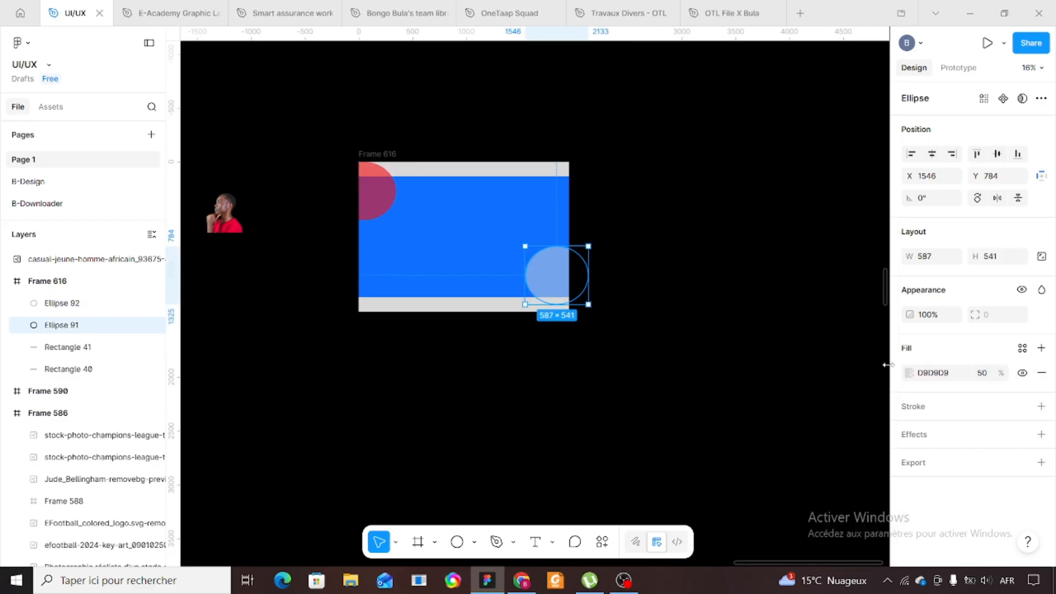
click(910, 373)
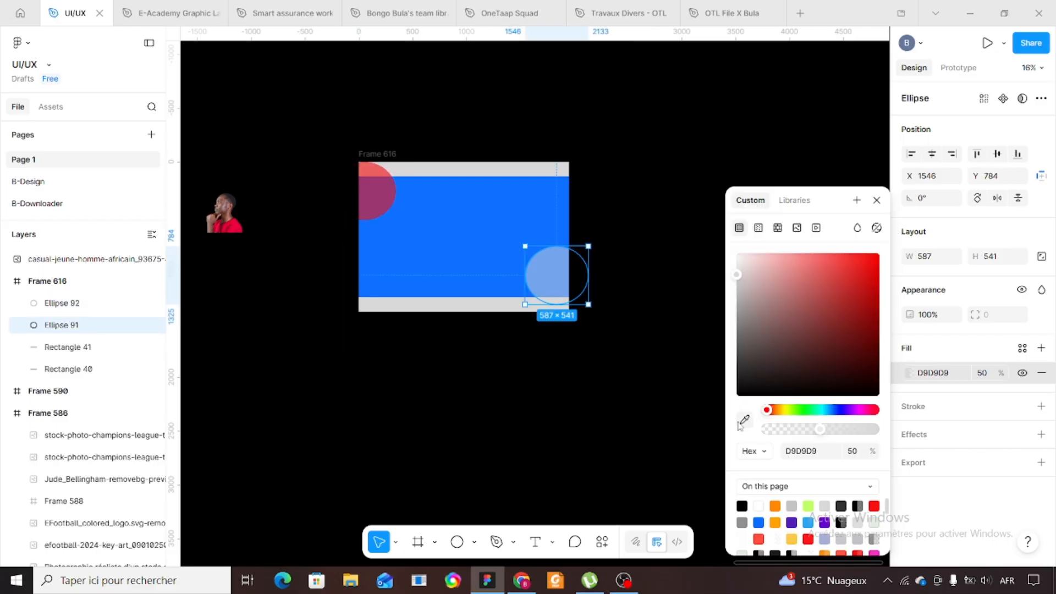
click(745, 419)
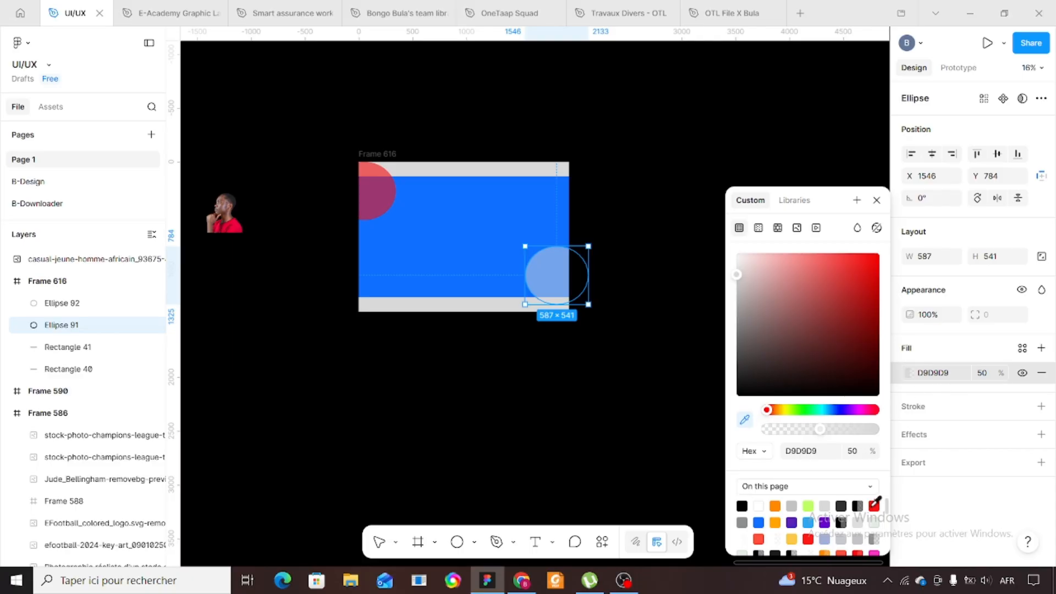
click(874, 504)
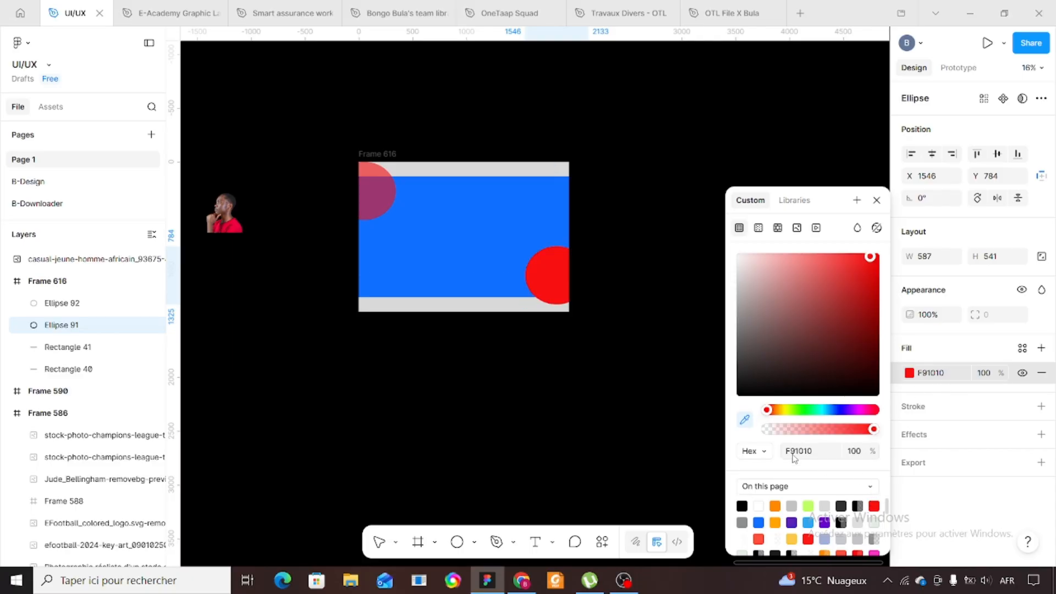
click(982, 373)
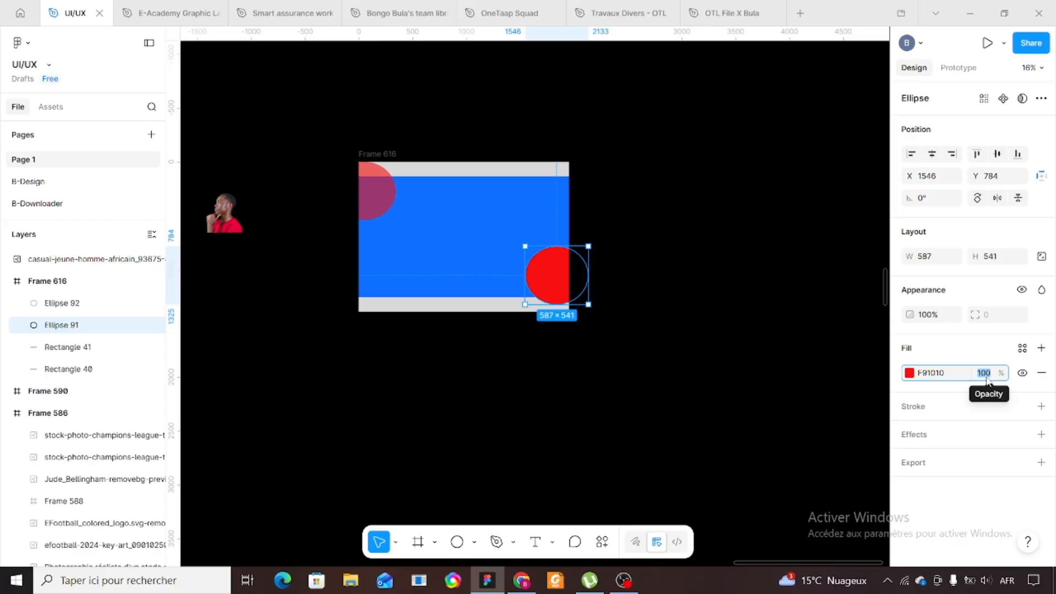
text(60)
key(Return)
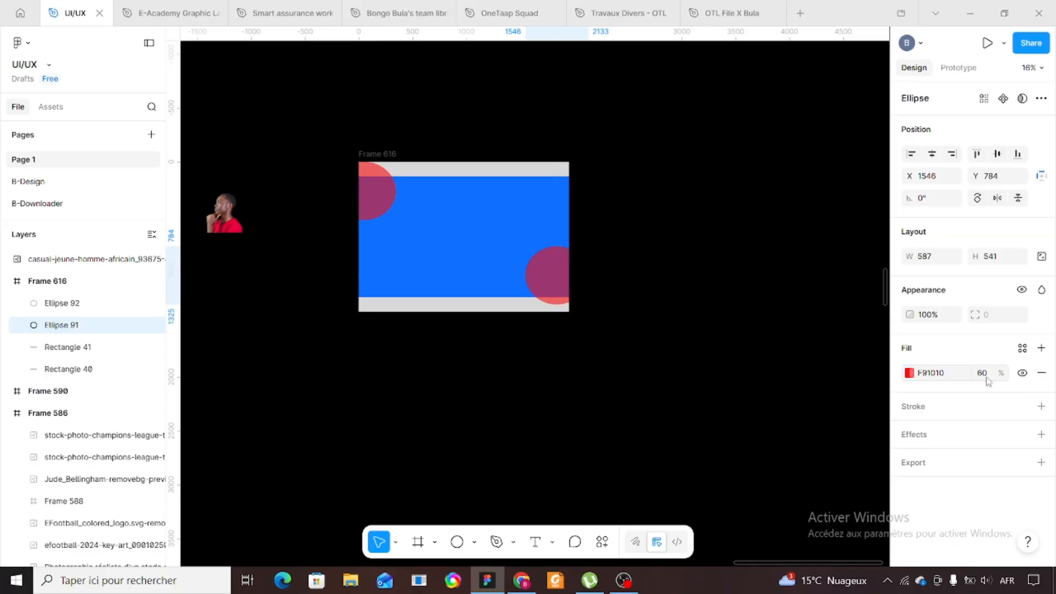
click(469, 347)
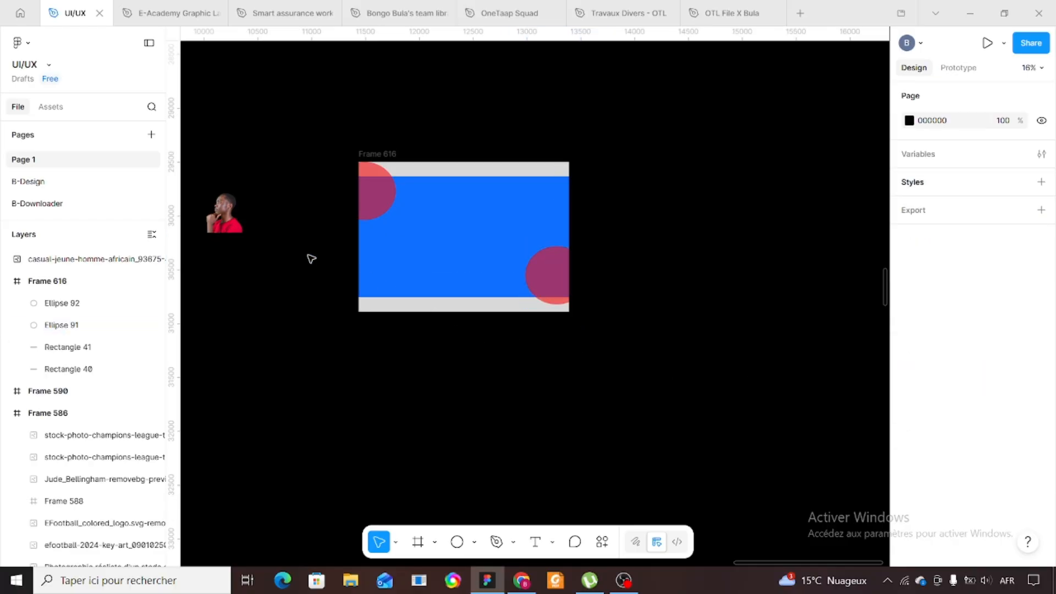
Place the photo of the man in the blue frame above the lower grey bar and scale it proportionally to about 763 × 820
click(235, 230)
drag(242, 221, 489, 279)
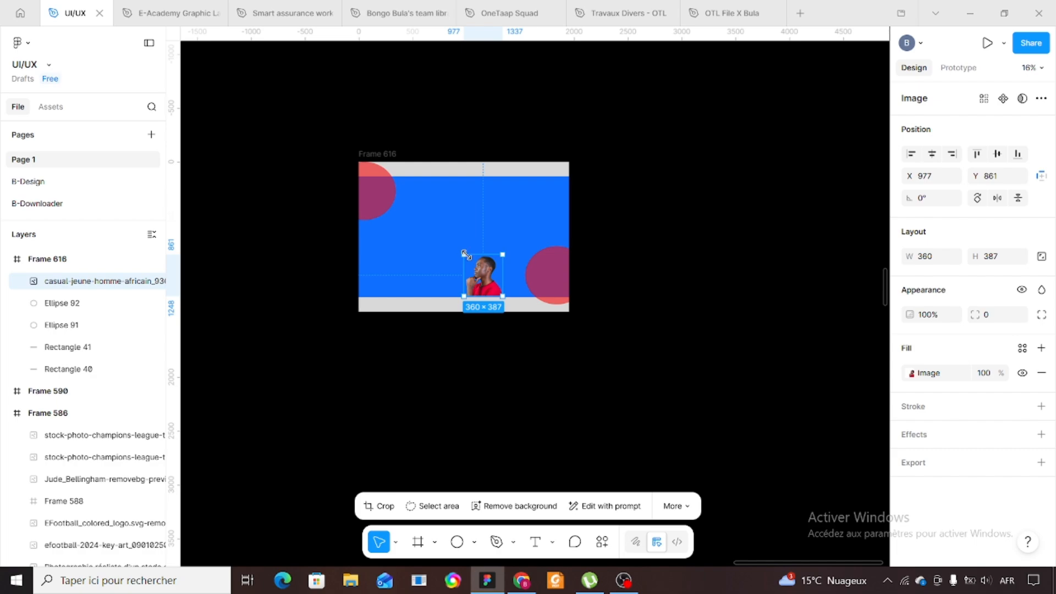
key(k)
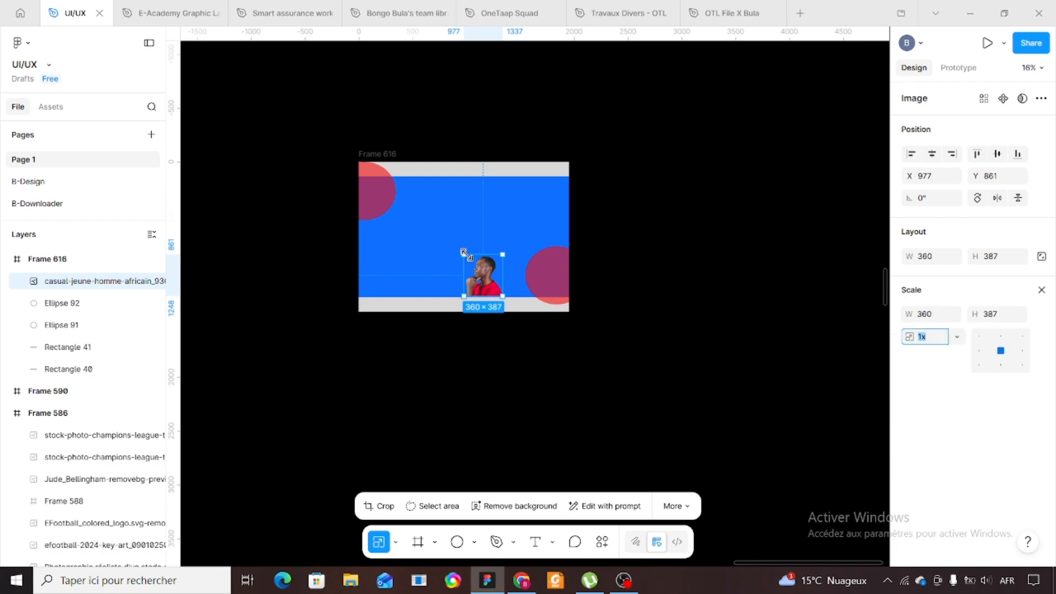
drag(463, 252, 420, 222)
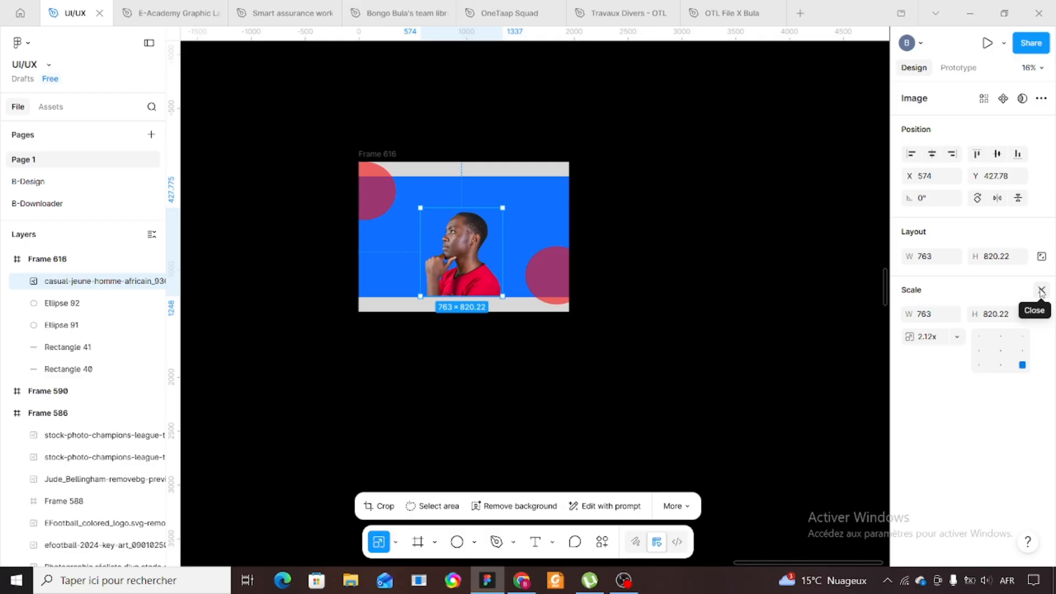
key(v)
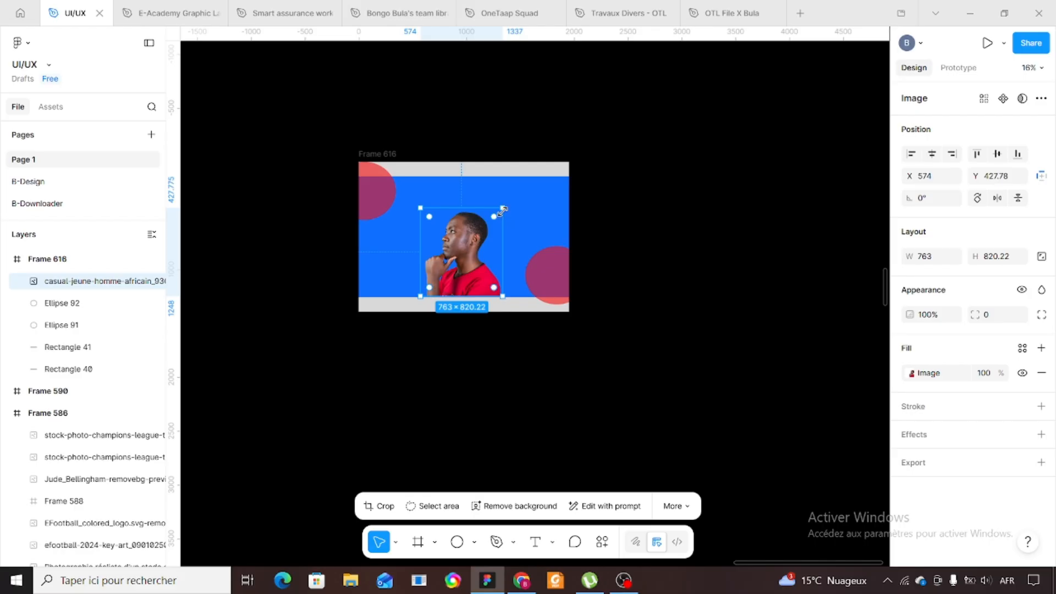
Scale the photo of the man down proportionally to about 632 × 679, keeping its base on the lower grey bar
drag(503, 209, 523, 205)
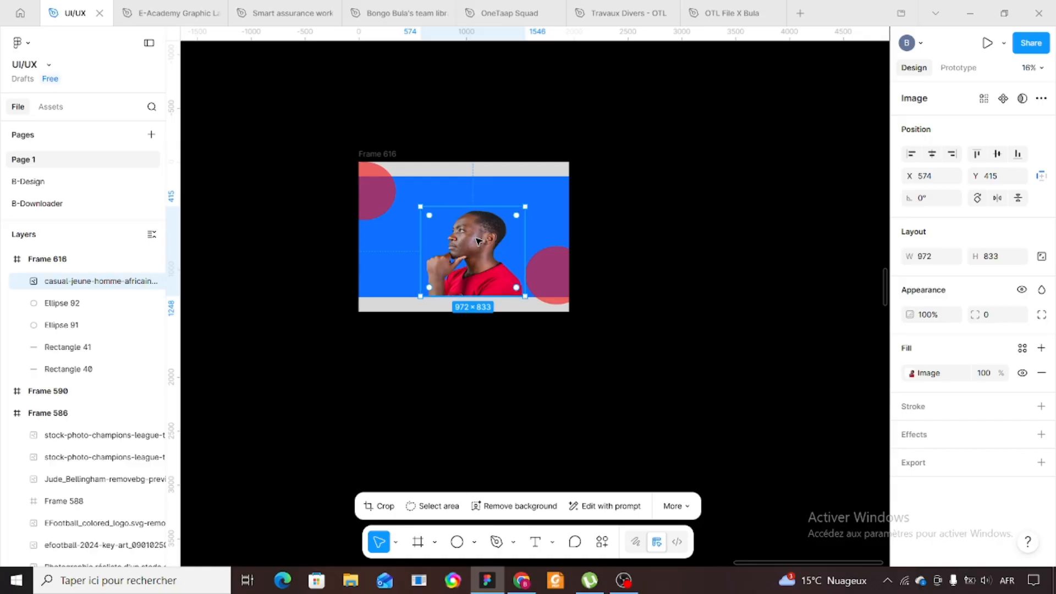
key(ctrl+z)
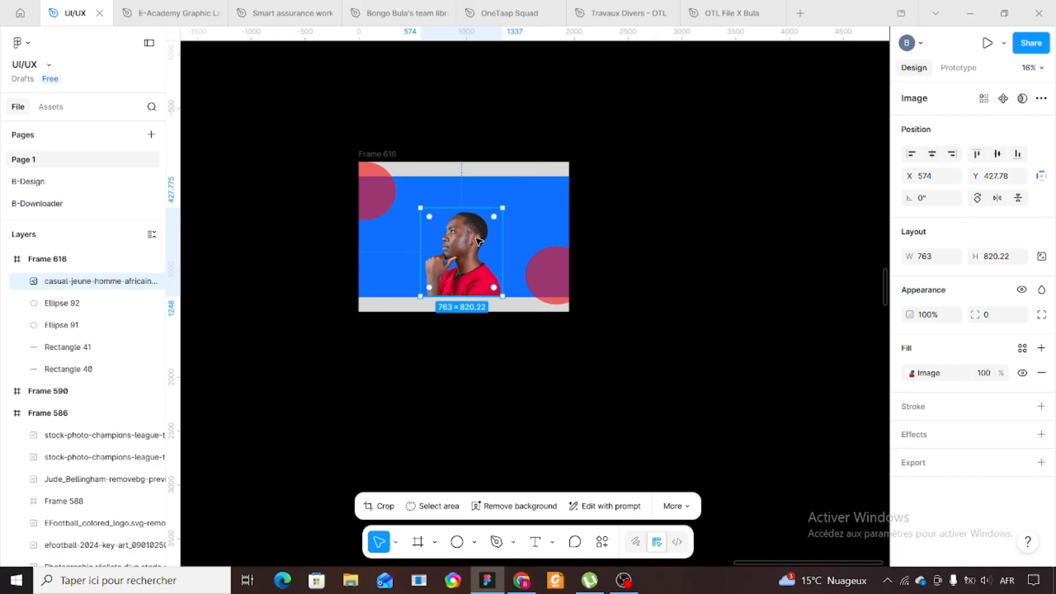
key(k)
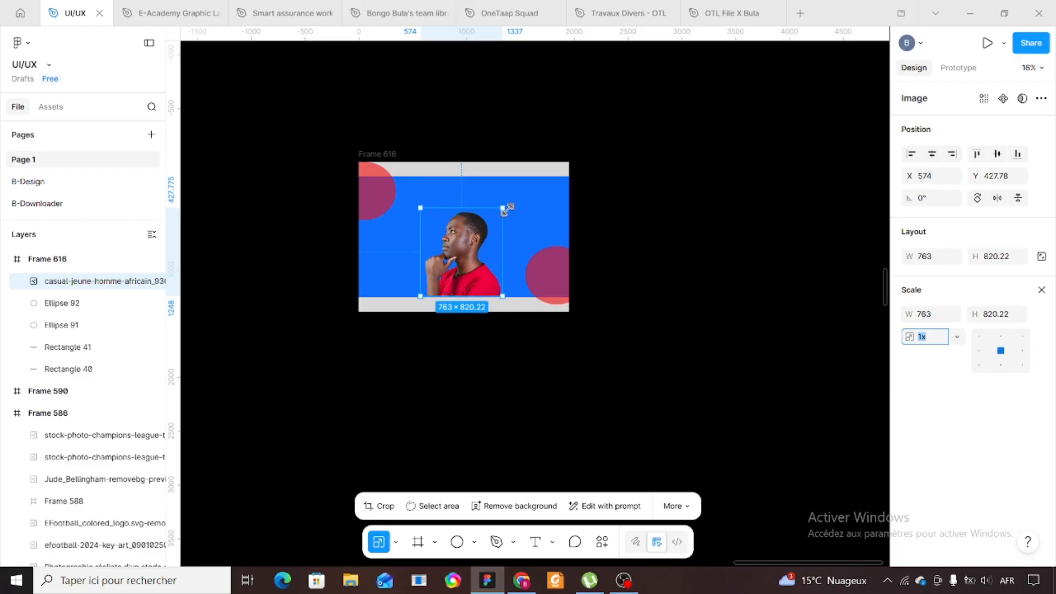
drag(503, 208, 467, 222)
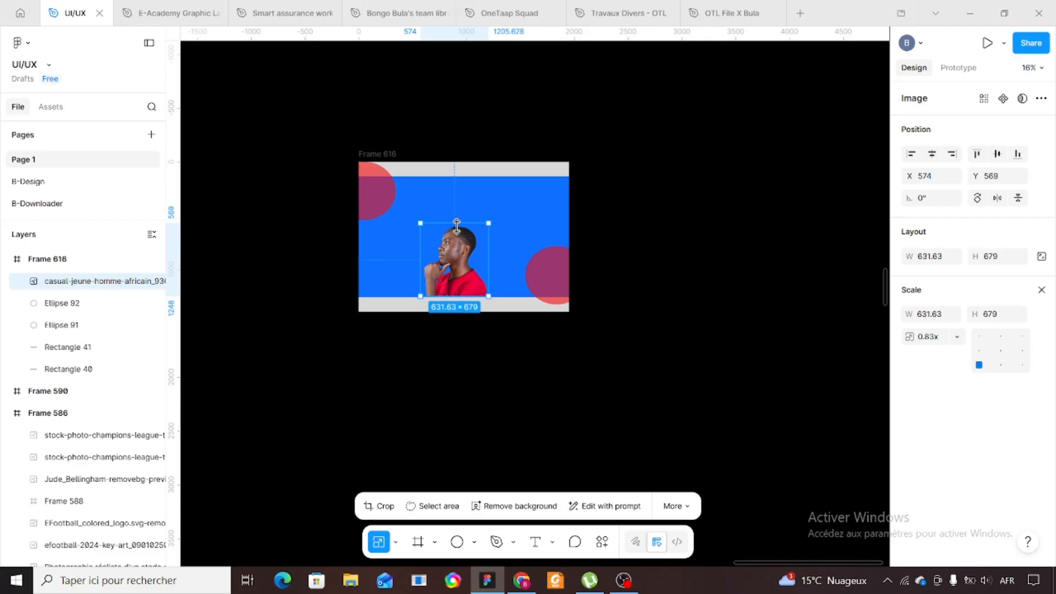
key(v)
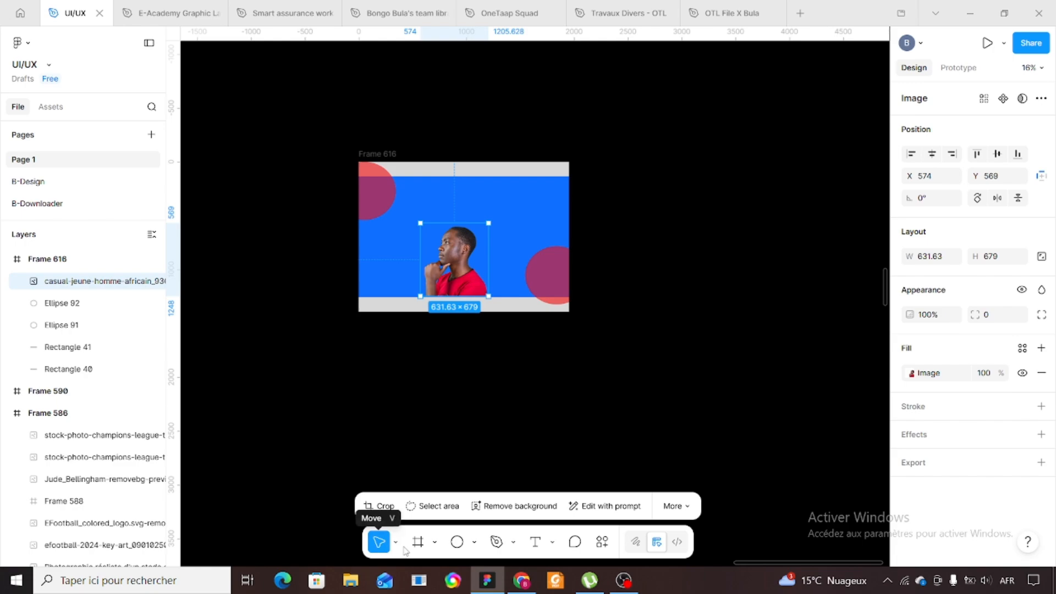
key(Escape)
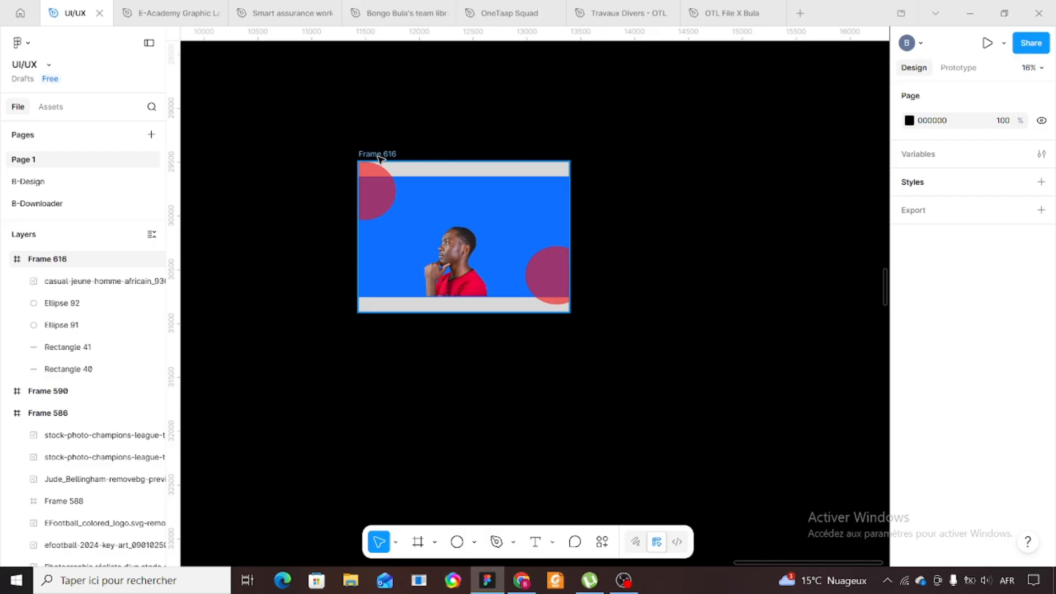
Add the text HELLO WORLD inside the blue frame, above the man's head
click(379, 158)
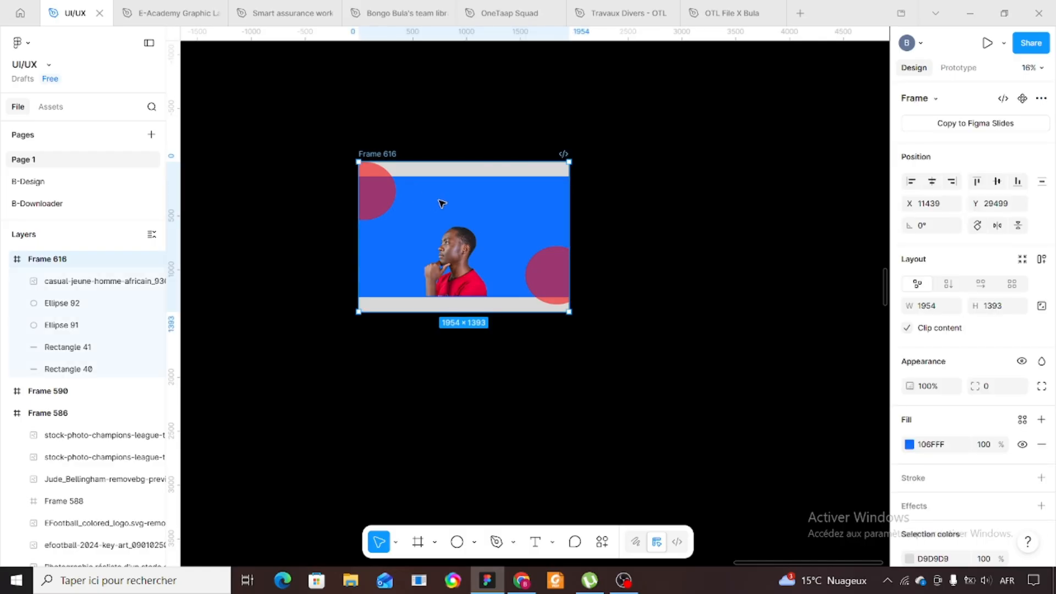
key(t)
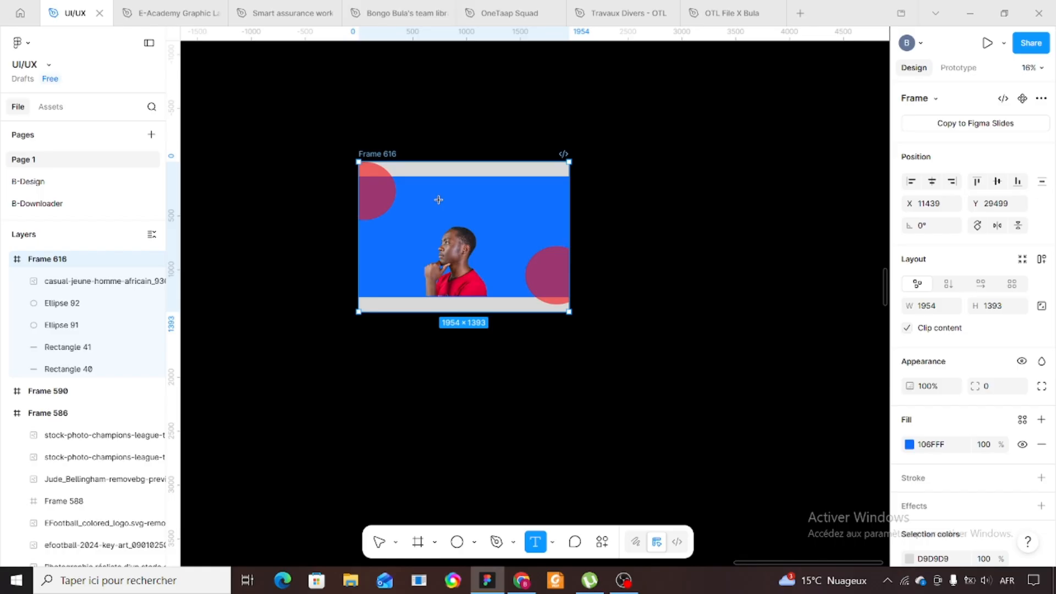
click(440, 199)
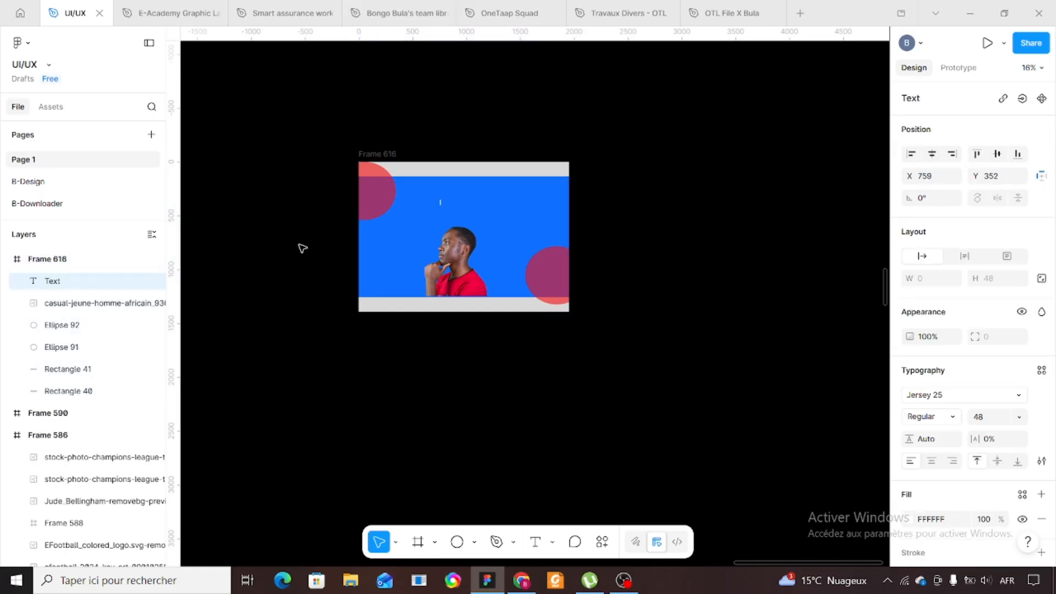
text(HELLO WORLD)
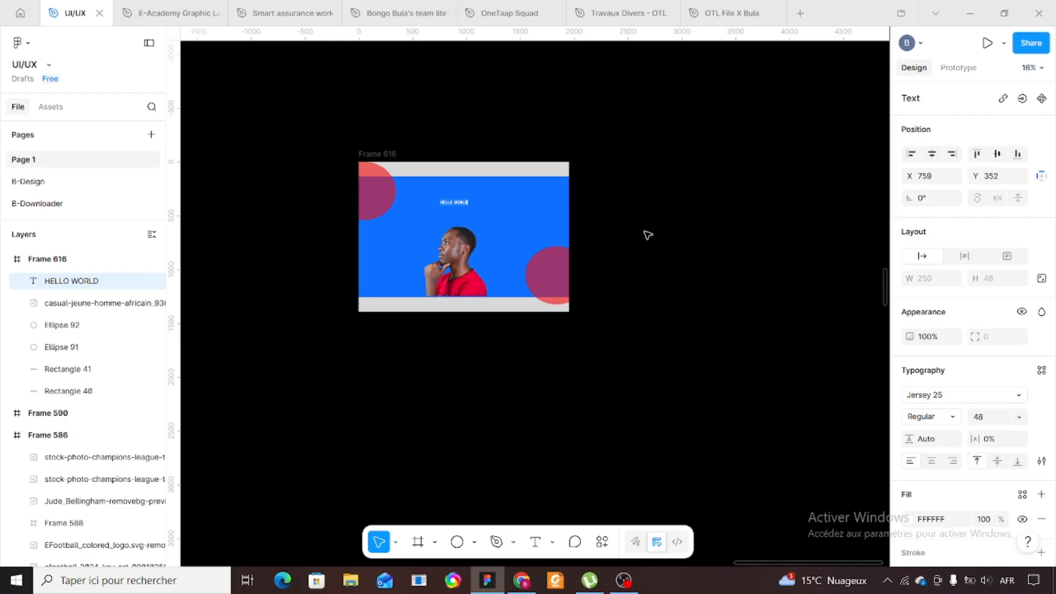
scroll(648, 235, up, 3)
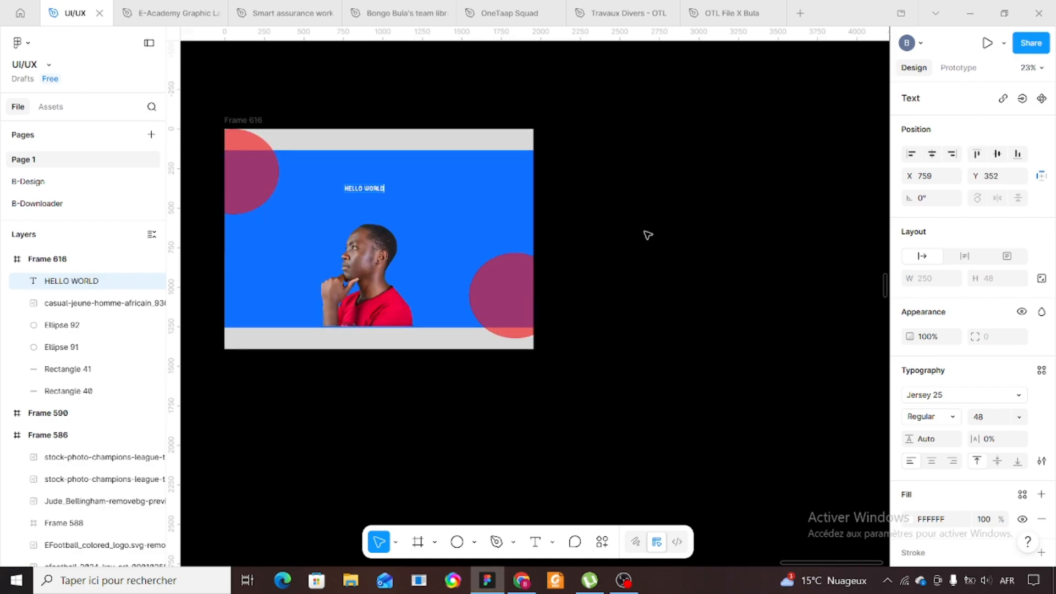
scroll(201, 192, up, 3)
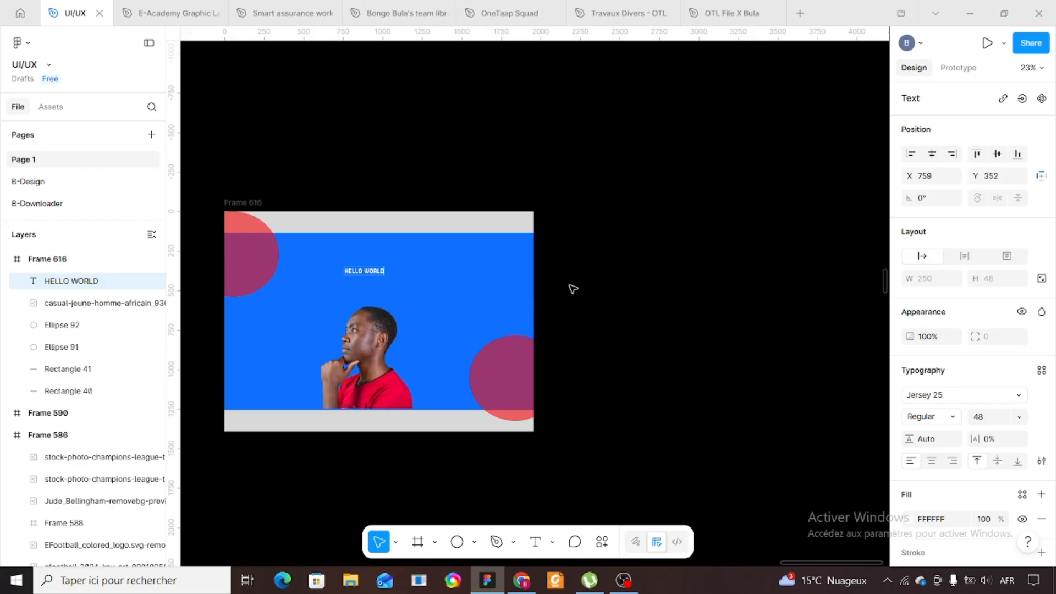
key(Escape)
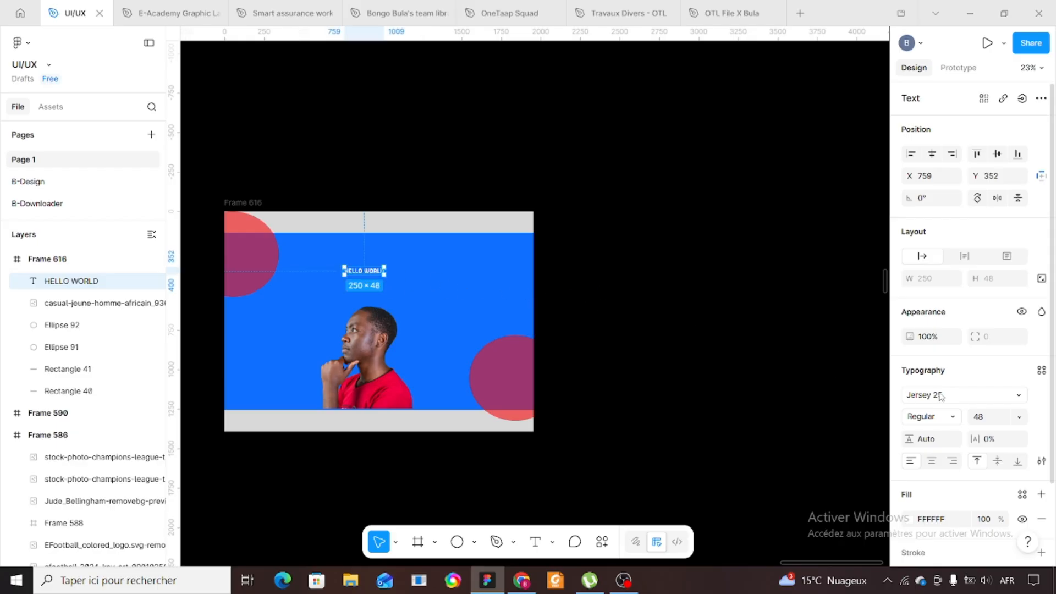
Change the HELLO WORLD text to the Inter font in Extra Bold weight
click(1019, 396)
scroll(805, 363, up, 10)
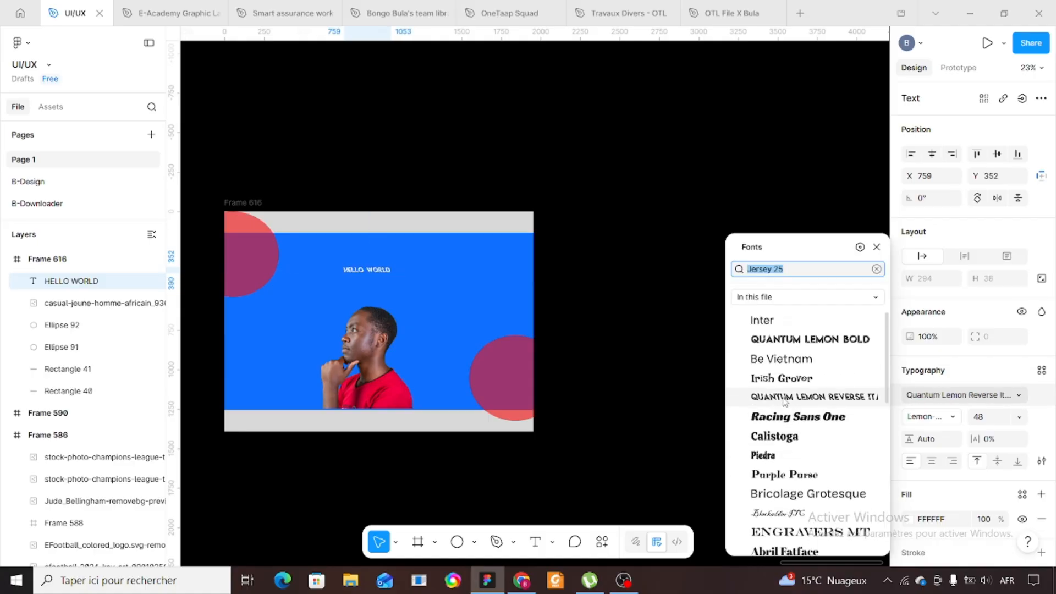
click(801, 325)
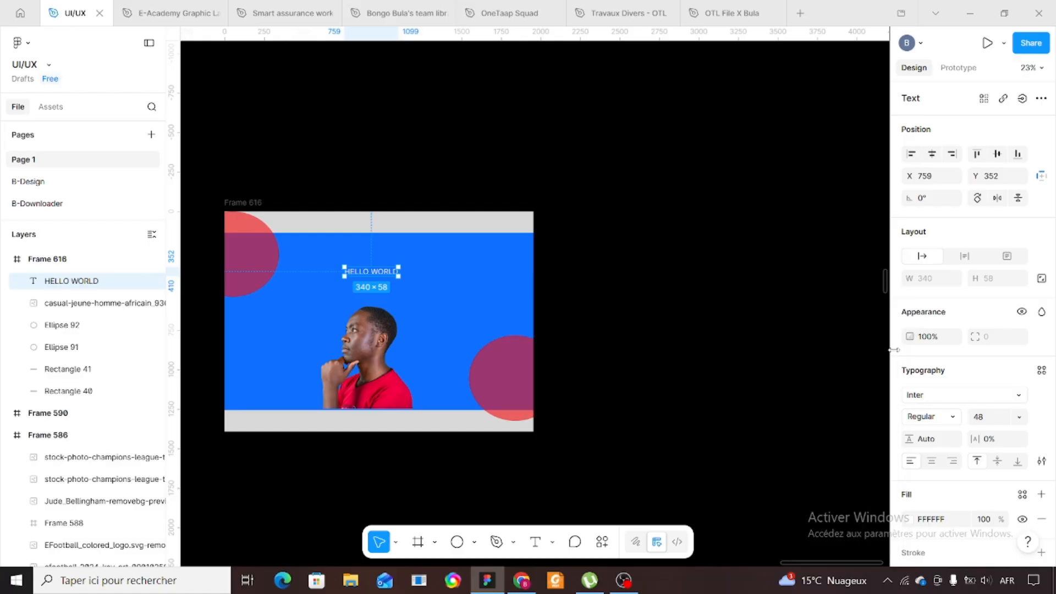
click(954, 418)
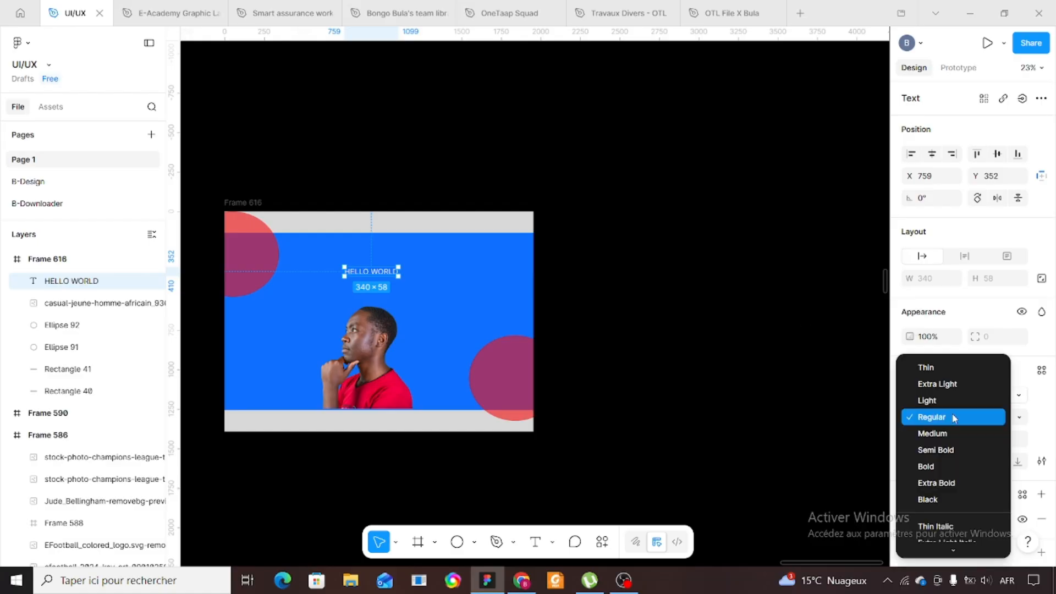
click(933, 485)
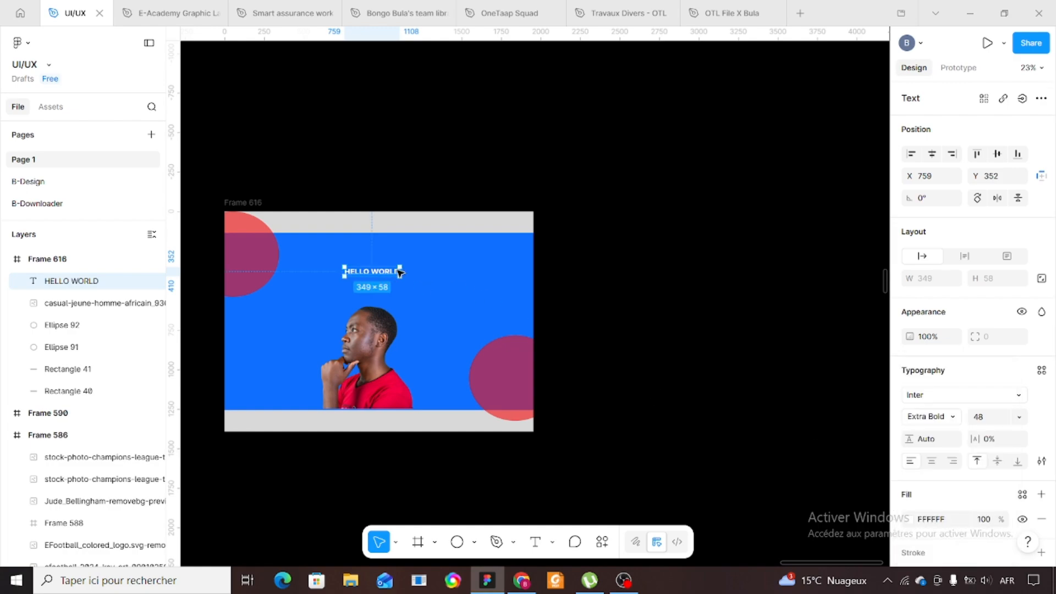
Try the HELLO WORLD text at font size 64 and raise it step by step to 79
click(1020, 420)
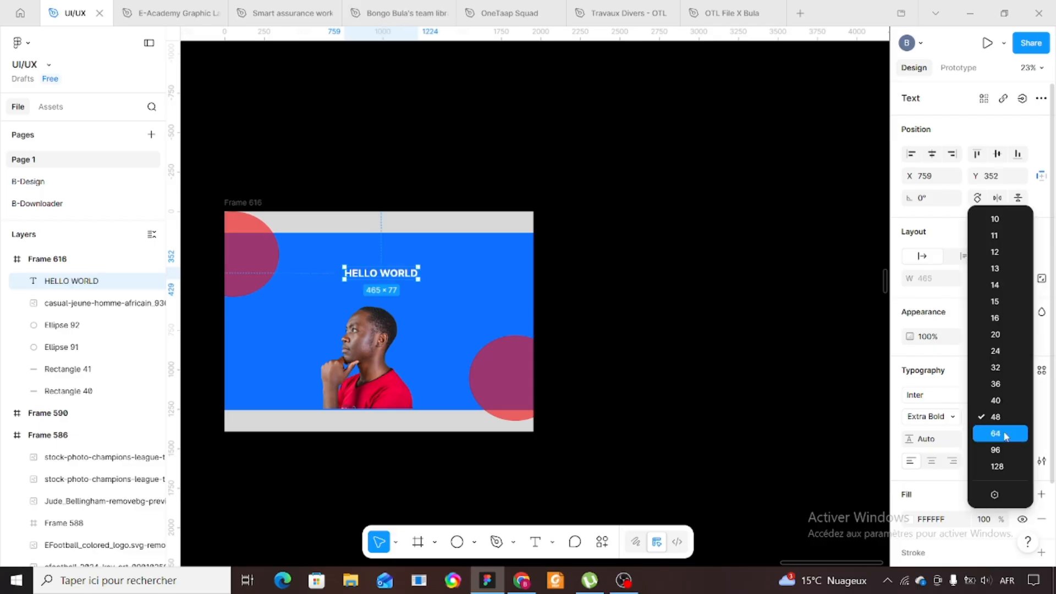
click(1004, 435)
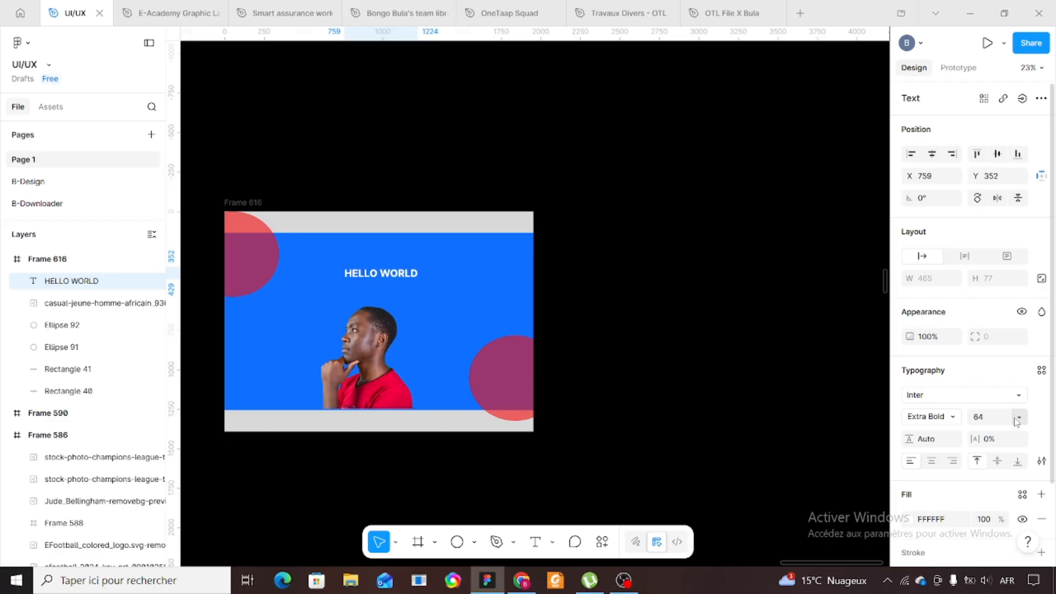
click(1018, 418)
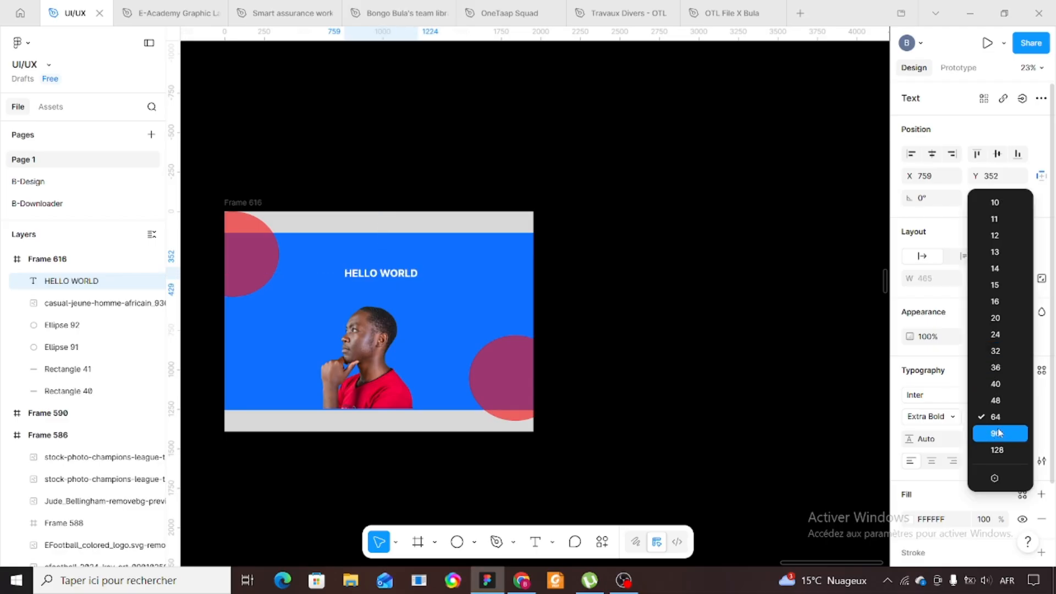
click(994, 417)
click(997, 423)
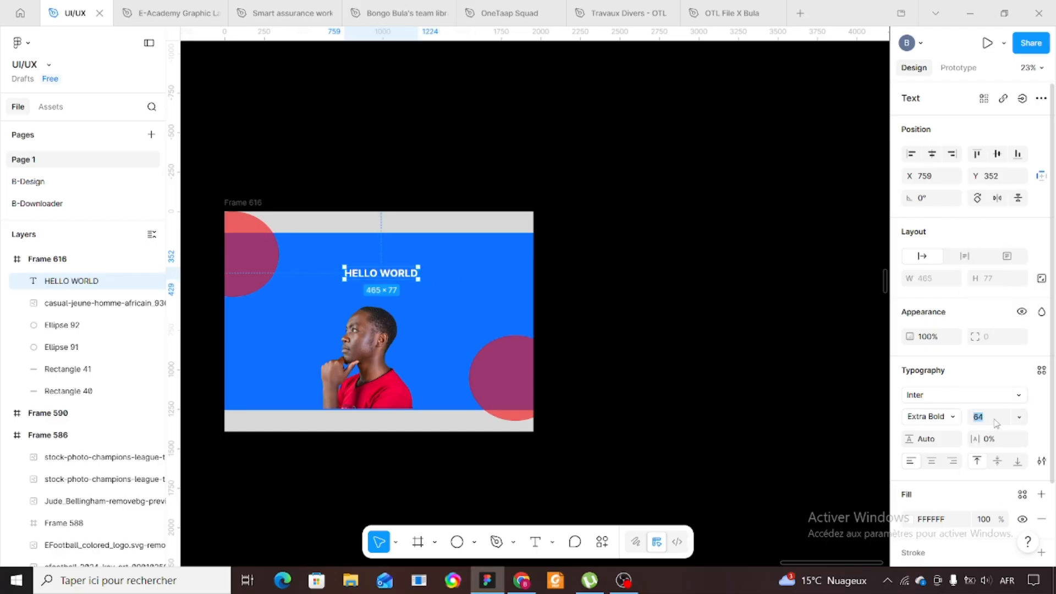
key(Up)
key(Up)
key(Up)
key(Up)
key(Up)
key(Up)
key(Up)
key(Up)
key(Up)
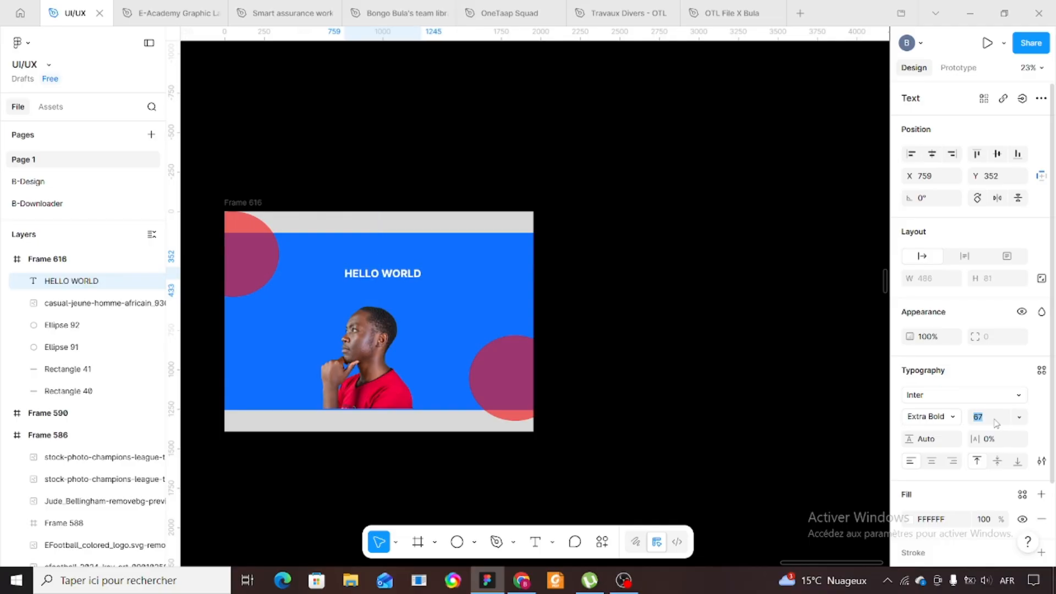
key(Up)
key(Up)
key(Up)
key(Up)
key(Up)
key(Up)
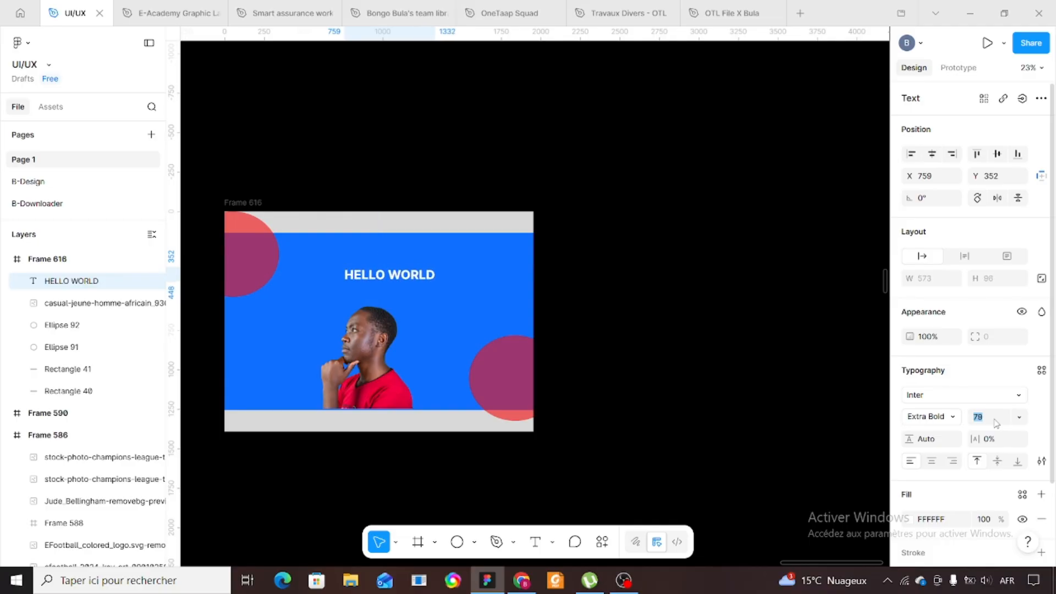
Set the HELLO WORLD font size to 128 and centre the text horizontally in the frame at Y 309
click(1019, 418)
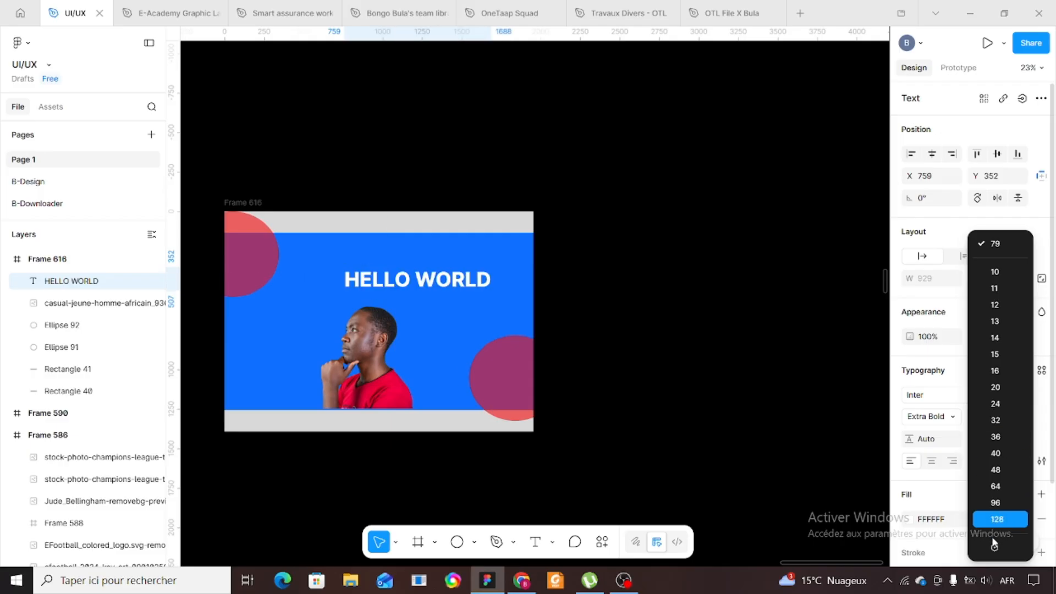
click(1002, 520)
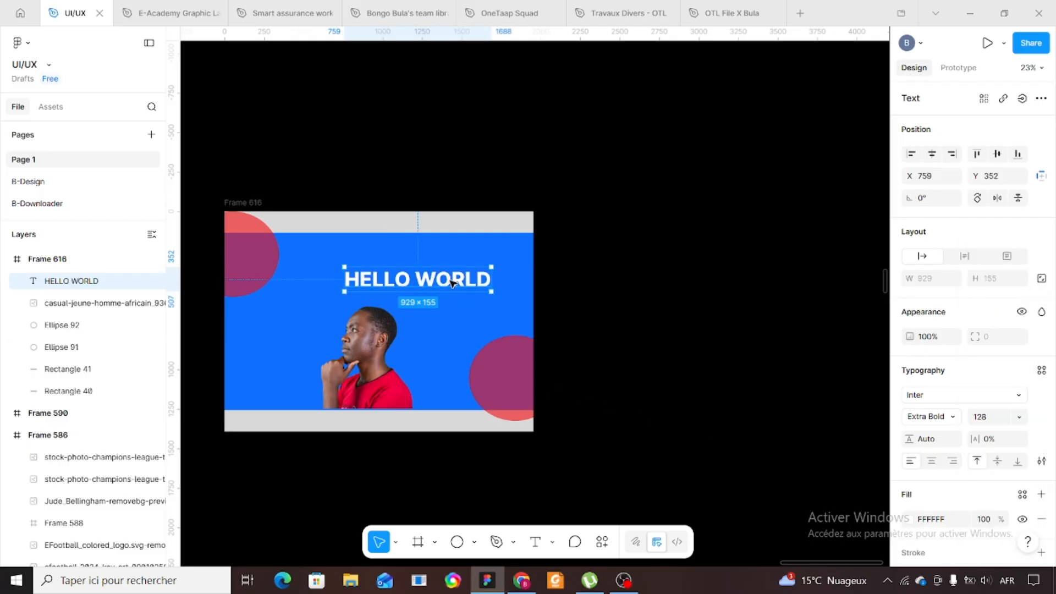
drag(451, 283, 409, 275)
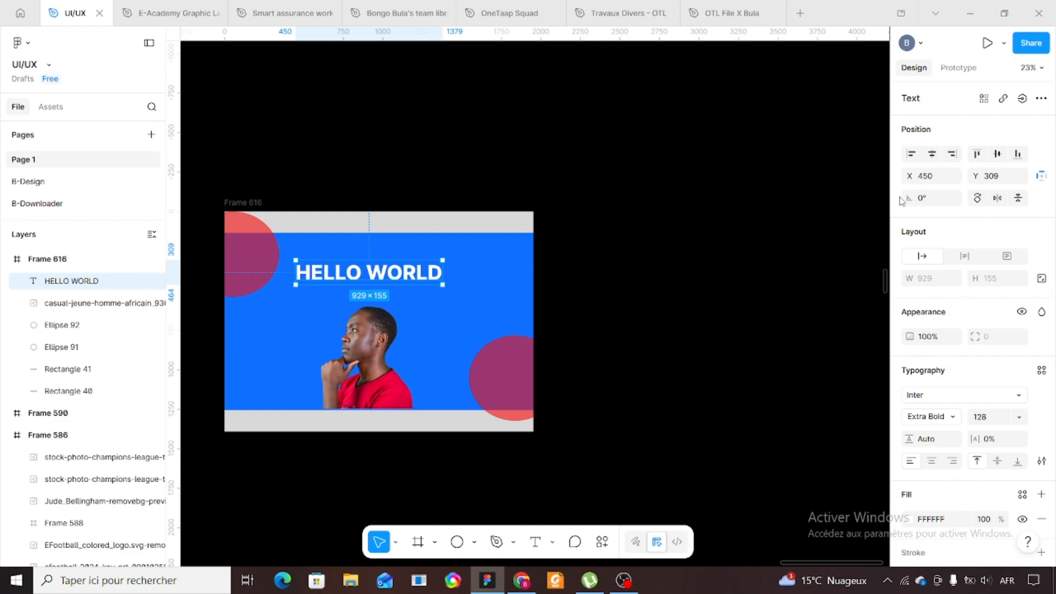
click(934, 154)
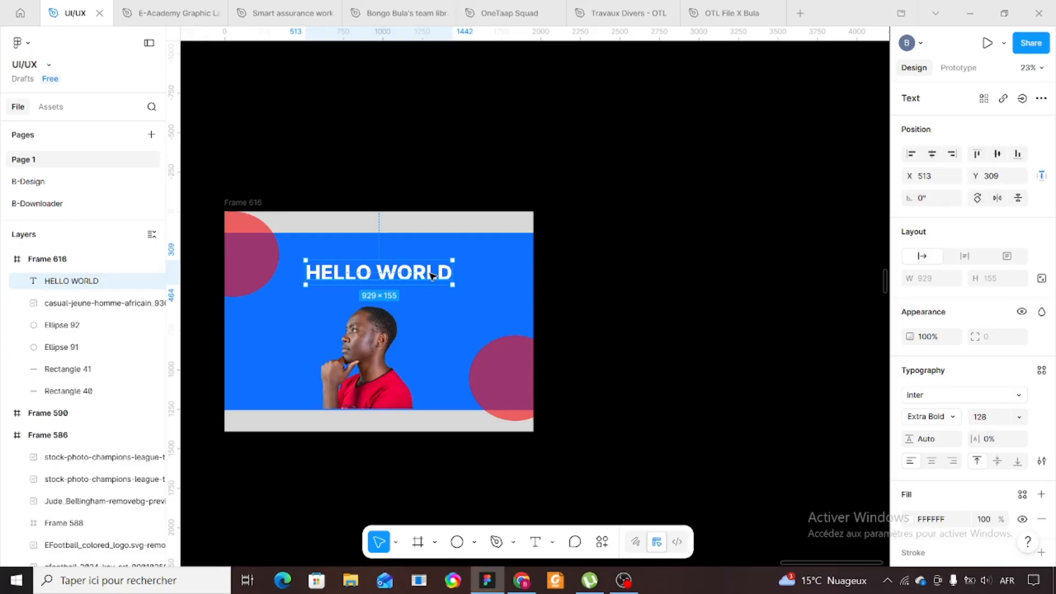
Fill the HELLO WORLD text with green 1DEC19 sampled from the page's colours
scroll(941, 407, down, 2)
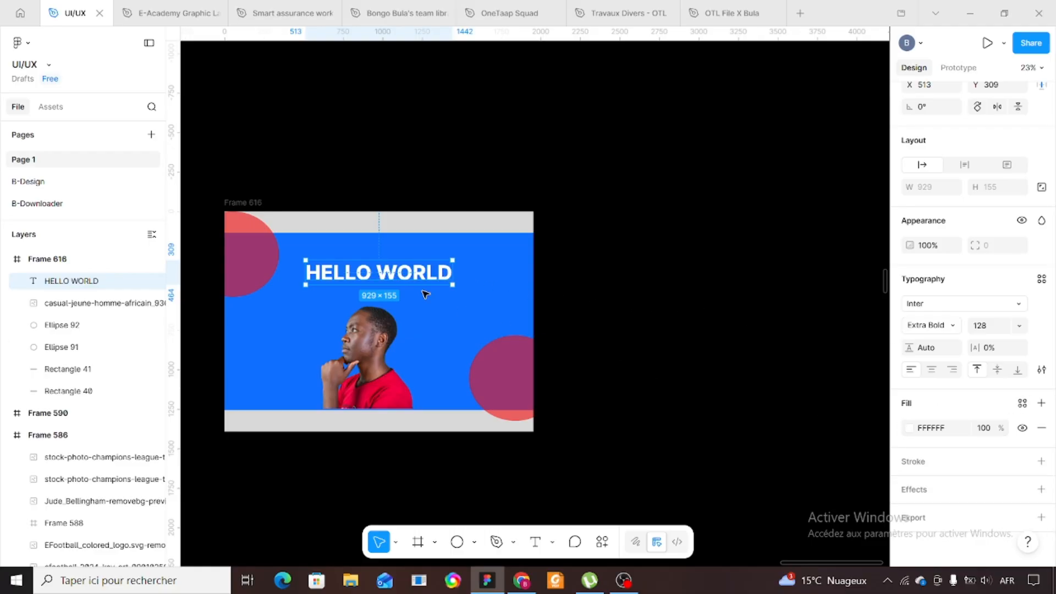
click(911, 429)
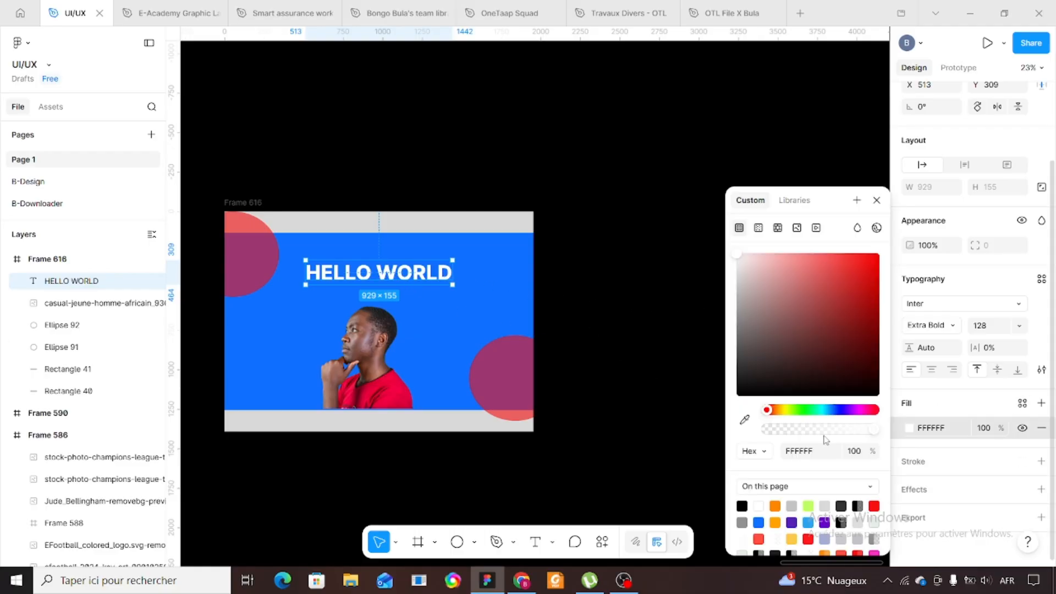
click(746, 420)
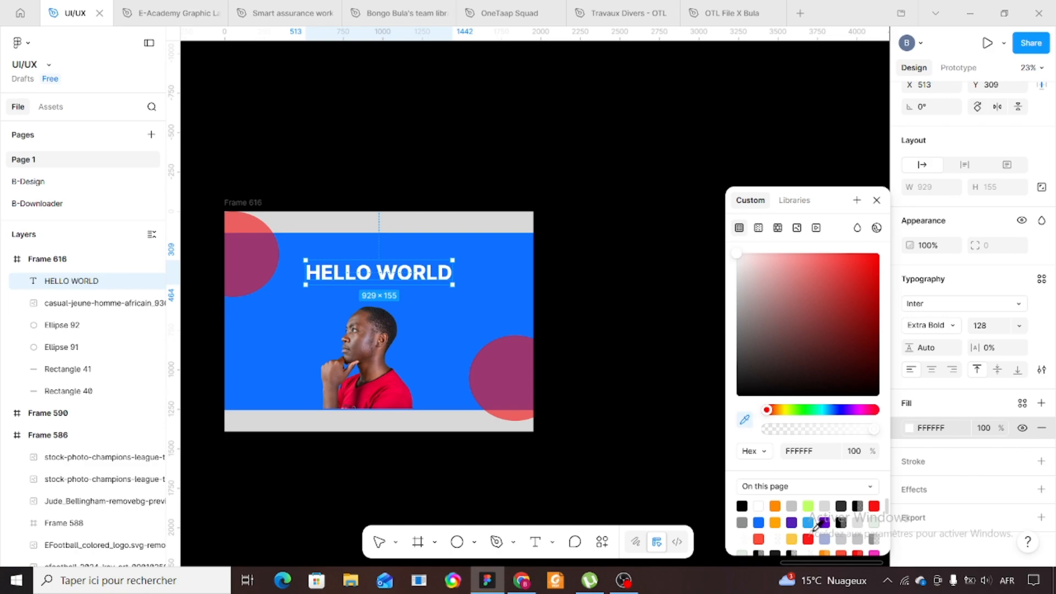
click(877, 502)
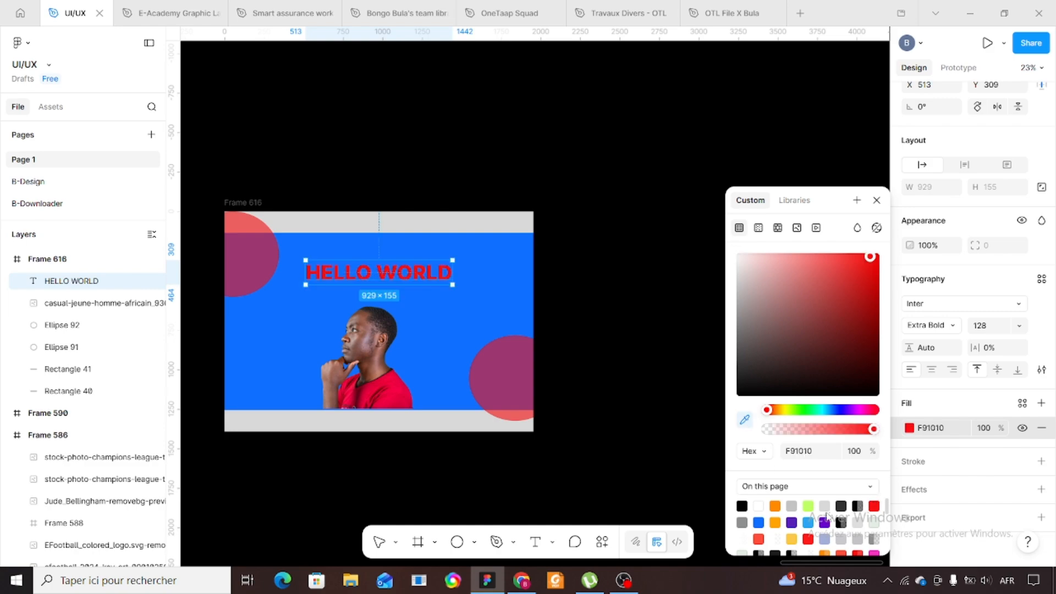
scroll(803, 529, down, 2)
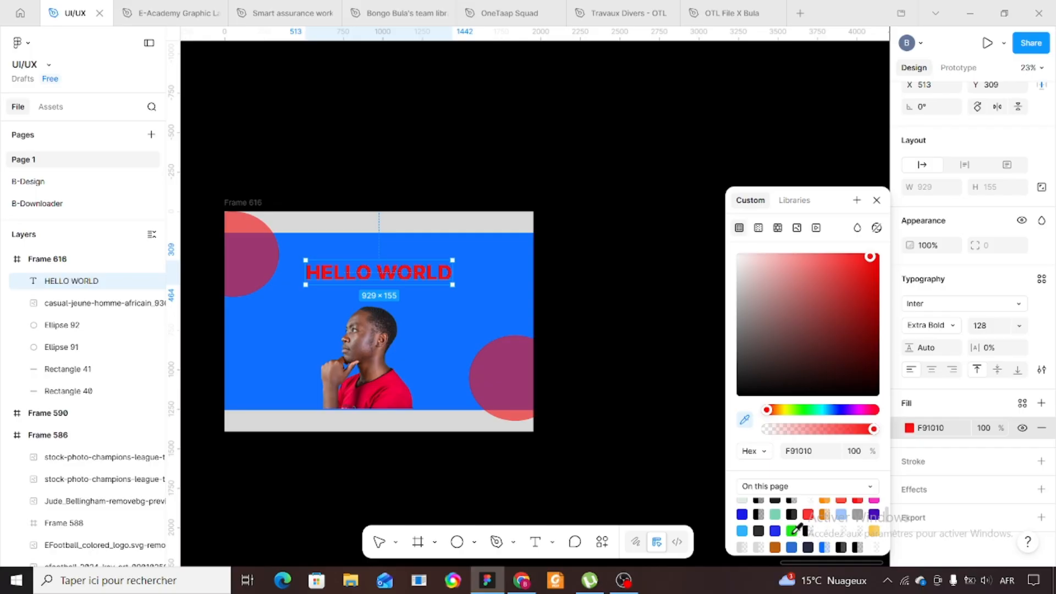
click(793, 529)
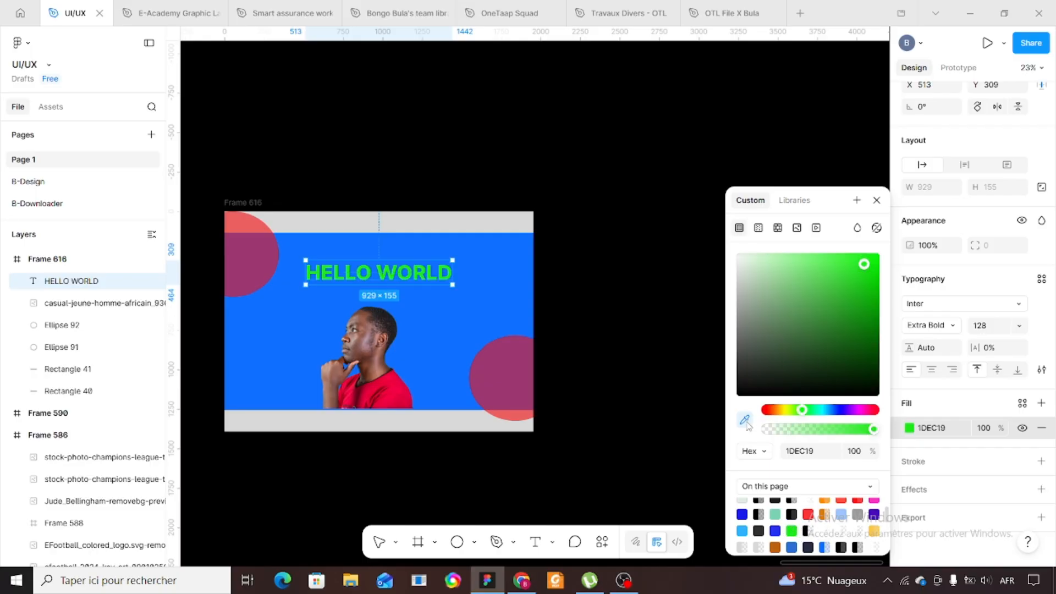
click(877, 201)
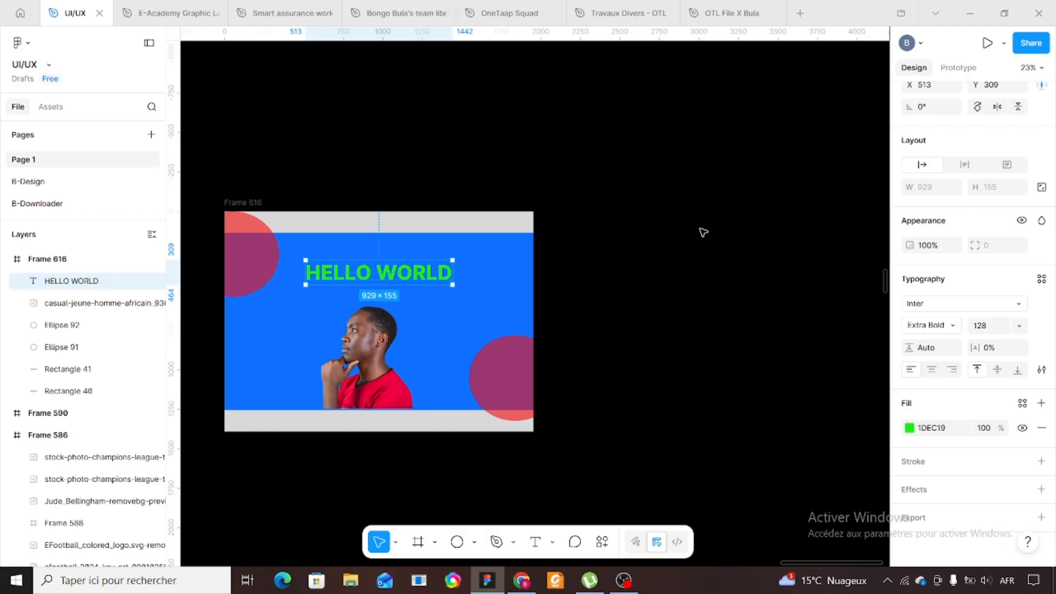